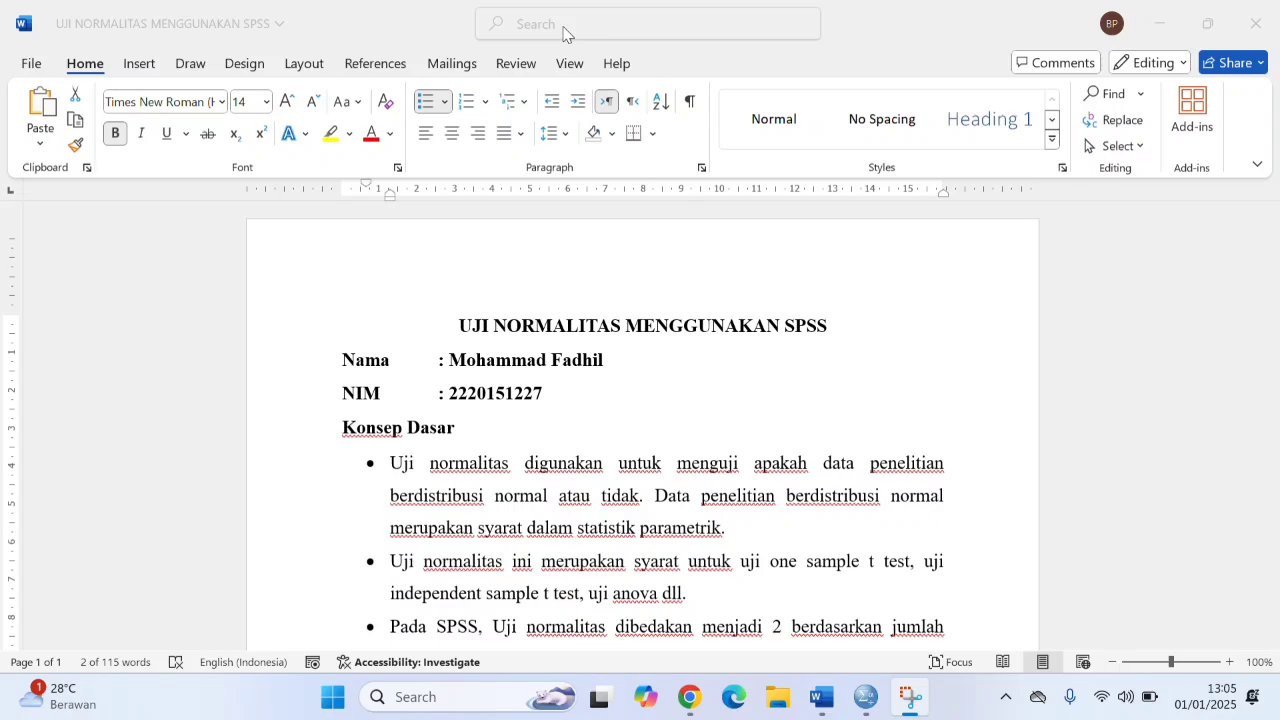
Read through the normality test document, from the basic concepts and decision guidelines to the Kelas A and Kelas B data table.
{"action": "scroll", "coordinate": [530, 440], "scroll_direction": "down", "scroll_amount": 2}
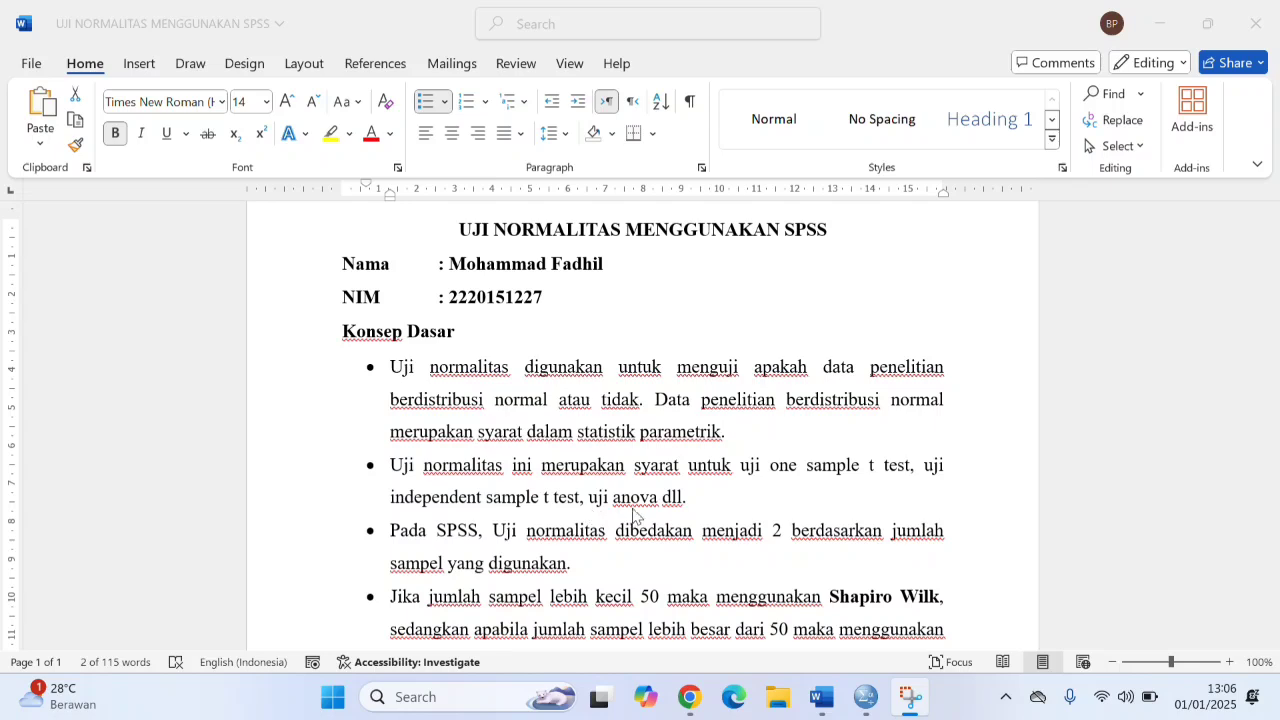
{"action": "scroll", "coordinate": [675, 514], "scroll_direction": "down", "scroll_amount": 1}
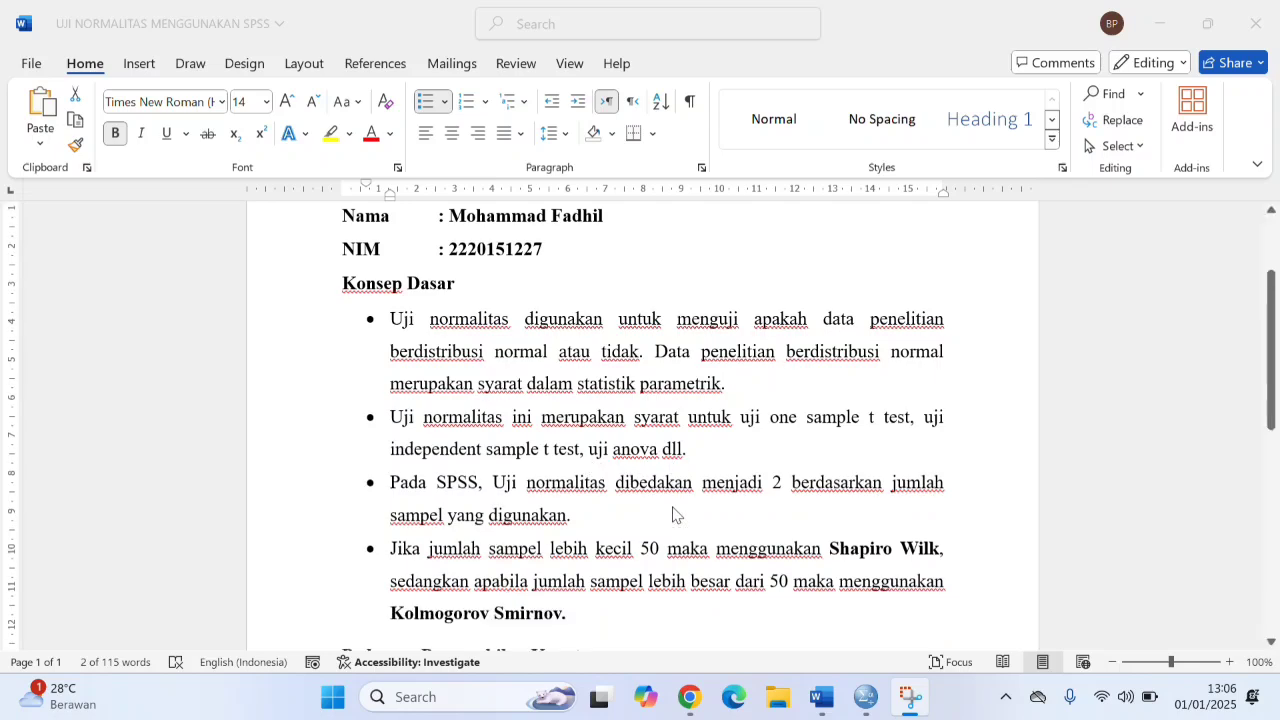
{"action": "scroll", "coordinate": [675, 514], "scroll_direction": "down", "scroll_amount": 1}
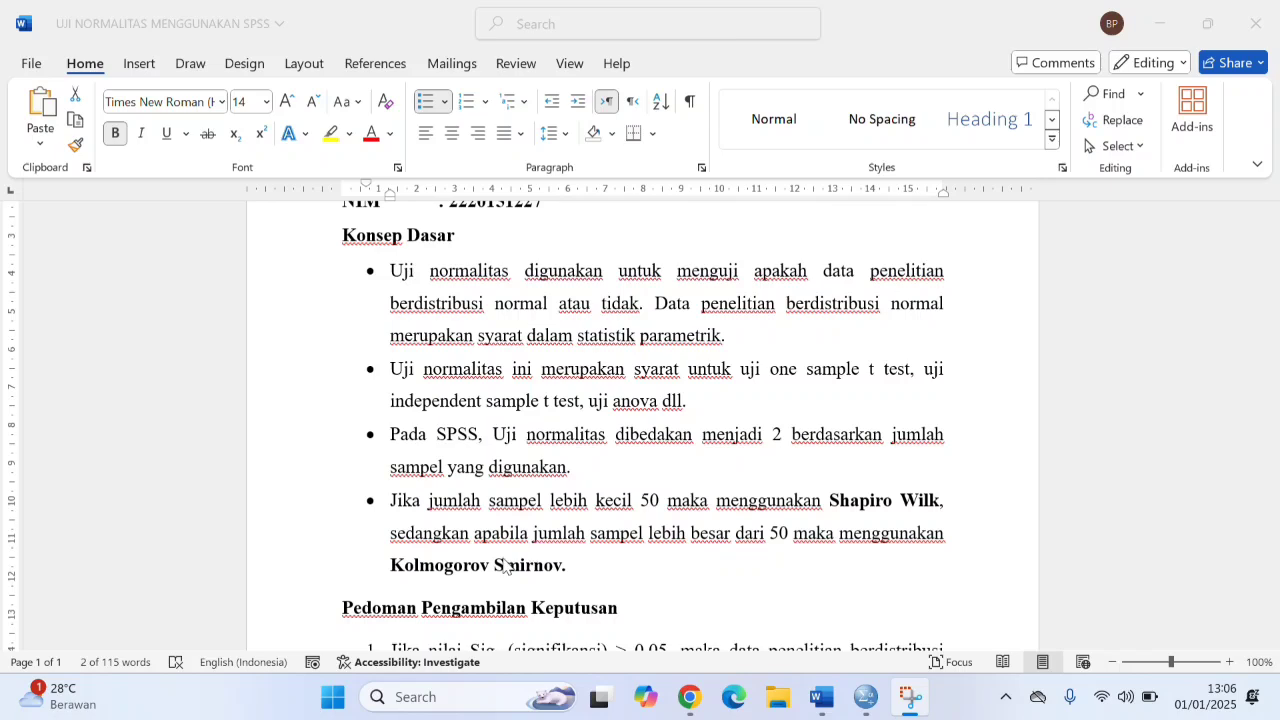
{"action": "scroll", "coordinate": [511, 532], "scroll_direction": "down", "scroll_amount": 1}
{"action": "scroll", "coordinate": [511, 532], "scroll_direction": "down", "scroll_amount": 1}
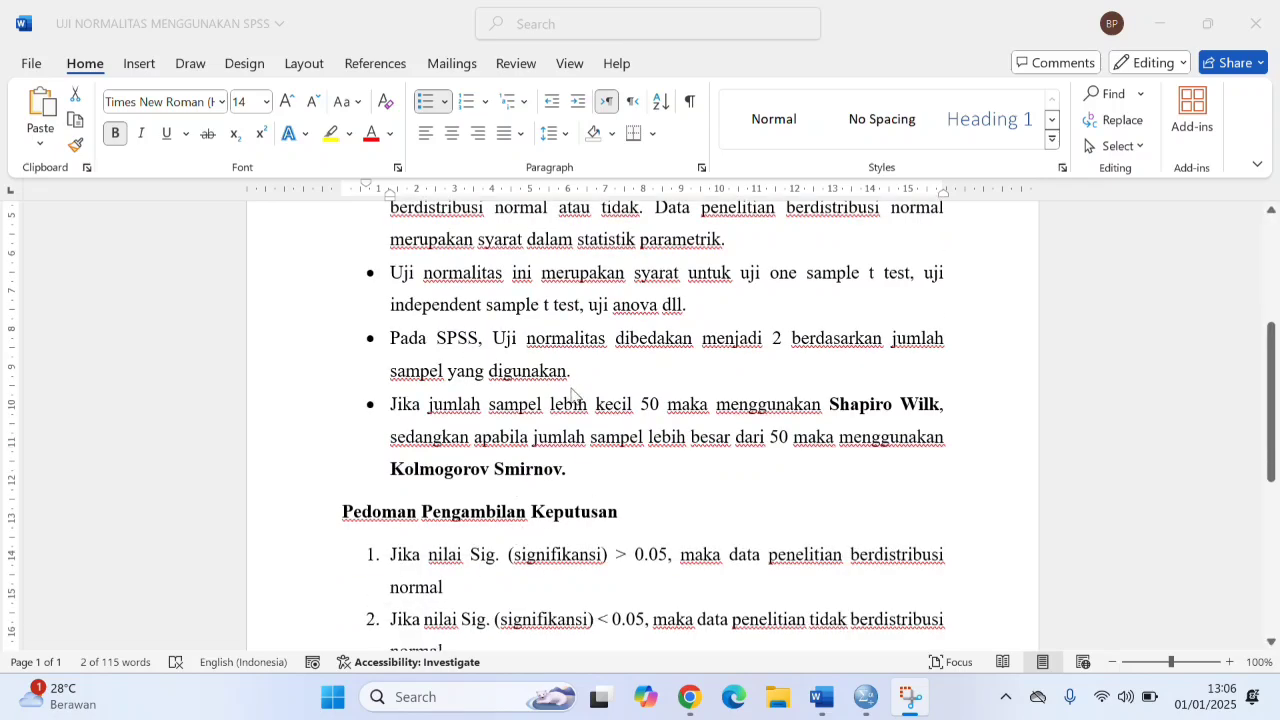
{"action": "scroll", "coordinate": [483, 551], "scroll_direction": "down", "scroll_amount": 2}
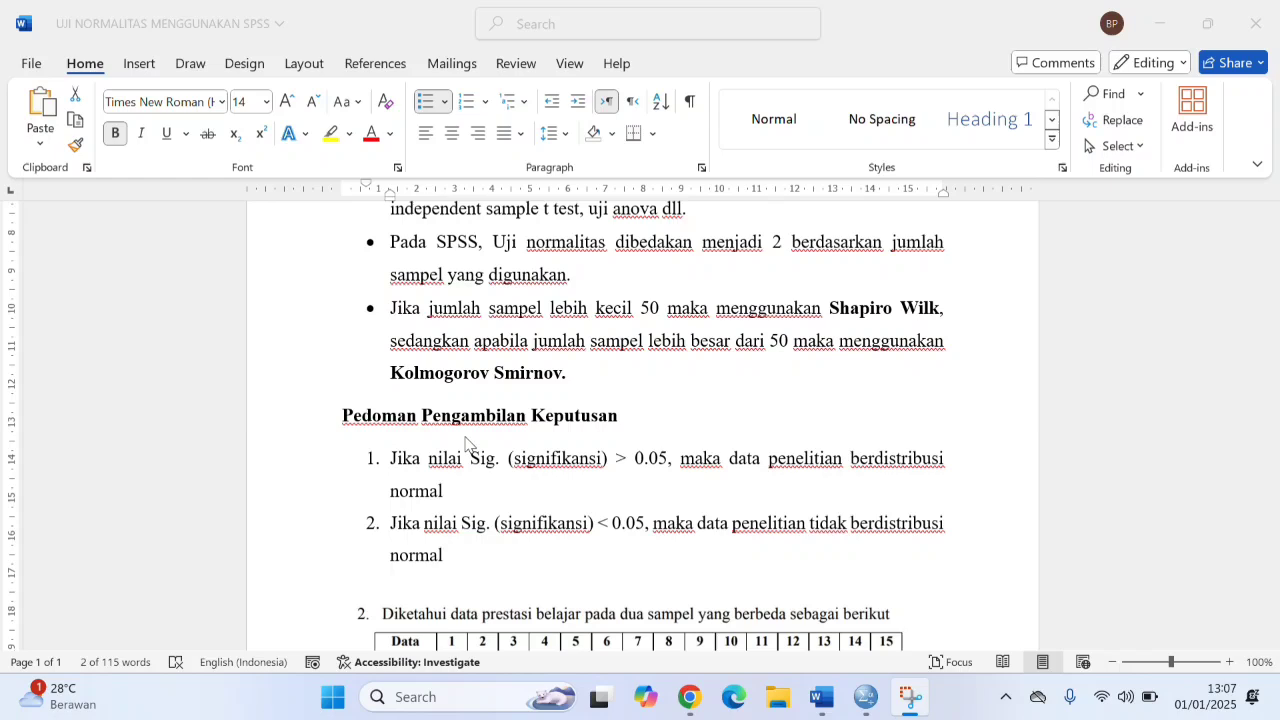
{"action": "scroll", "coordinate": [615, 545], "scroll_direction": "down", "scroll_amount": 3}
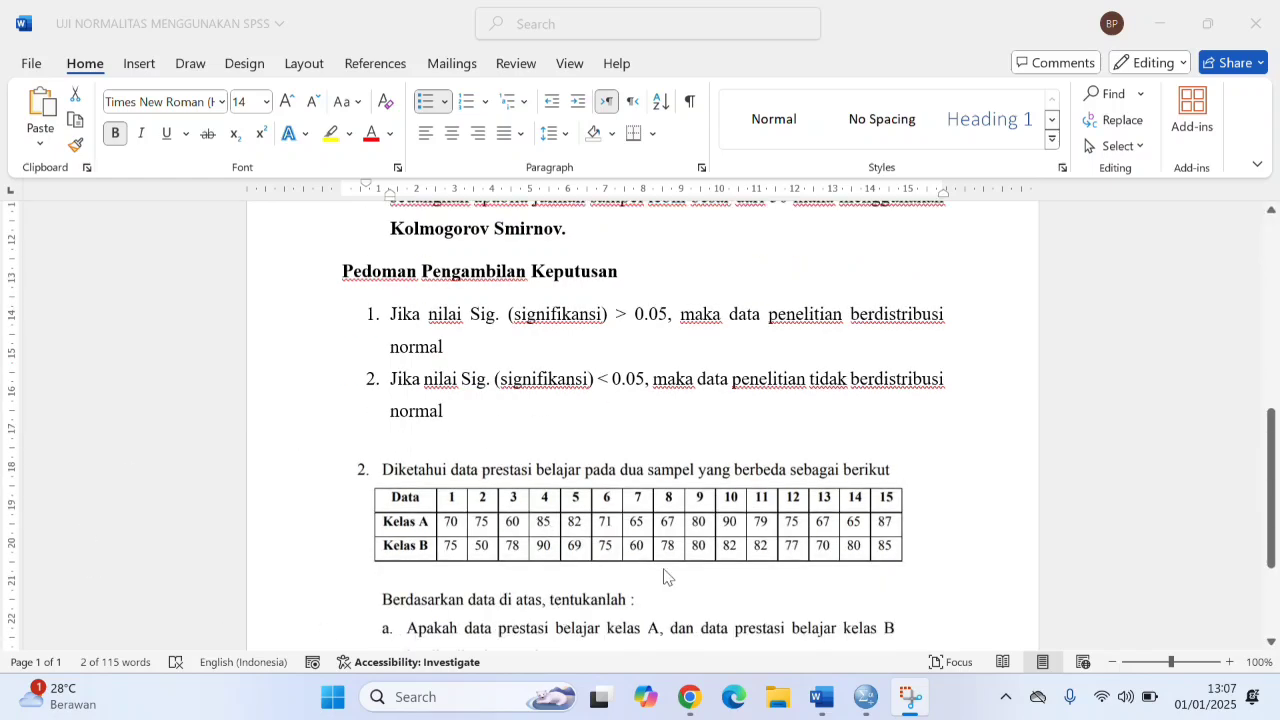
{"action": "scroll", "coordinate": [665, 550], "scroll_direction": "down", "scroll_amount": 1}
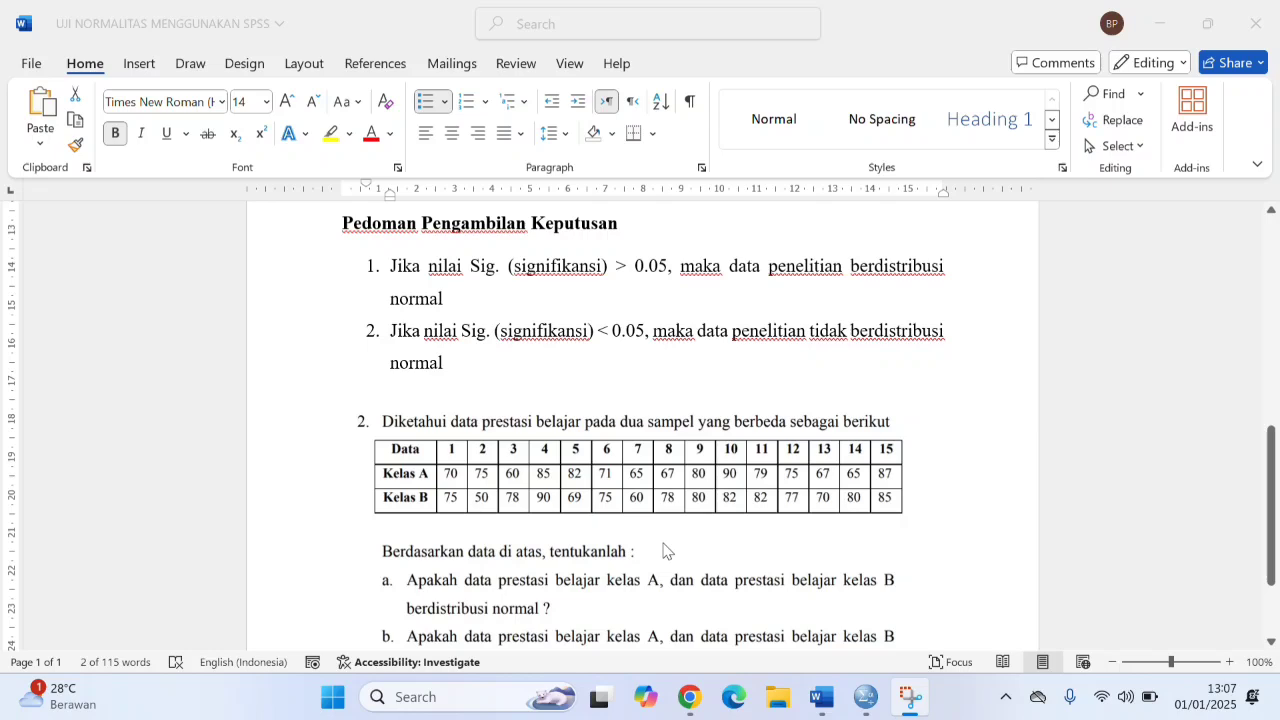
Switch to SPSS Statistics and open the Explore analysis from the descriptive statistics procedures.
{"action": "mouse_move", "coordinate": [866, 697]}
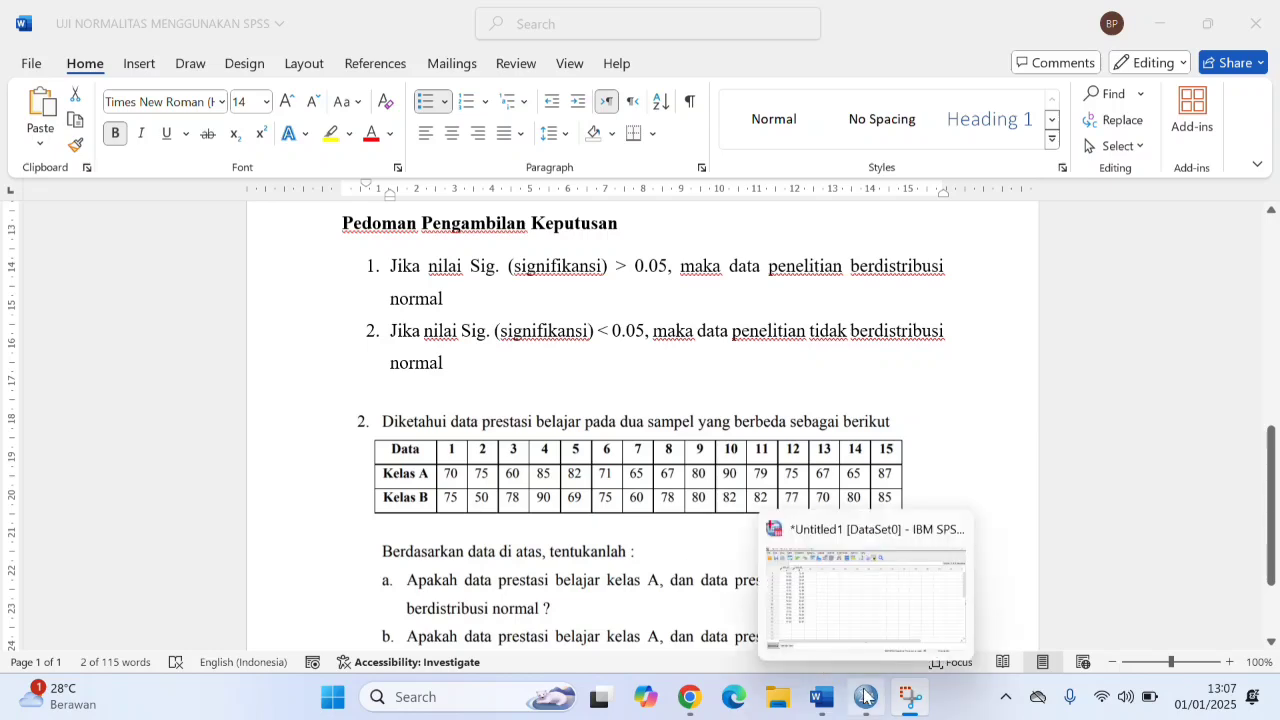
{"action": "left_click", "coordinate": [881, 632]}
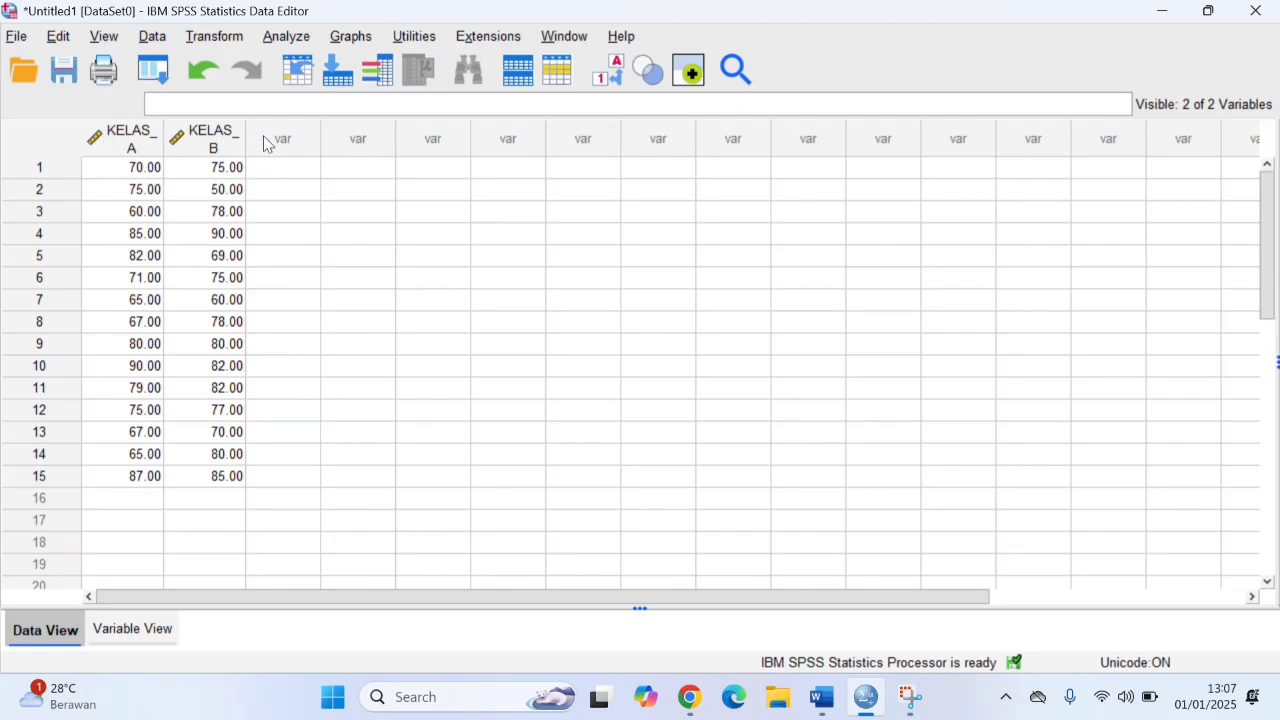
{"action": "left_click", "coordinate": [289, 38]}
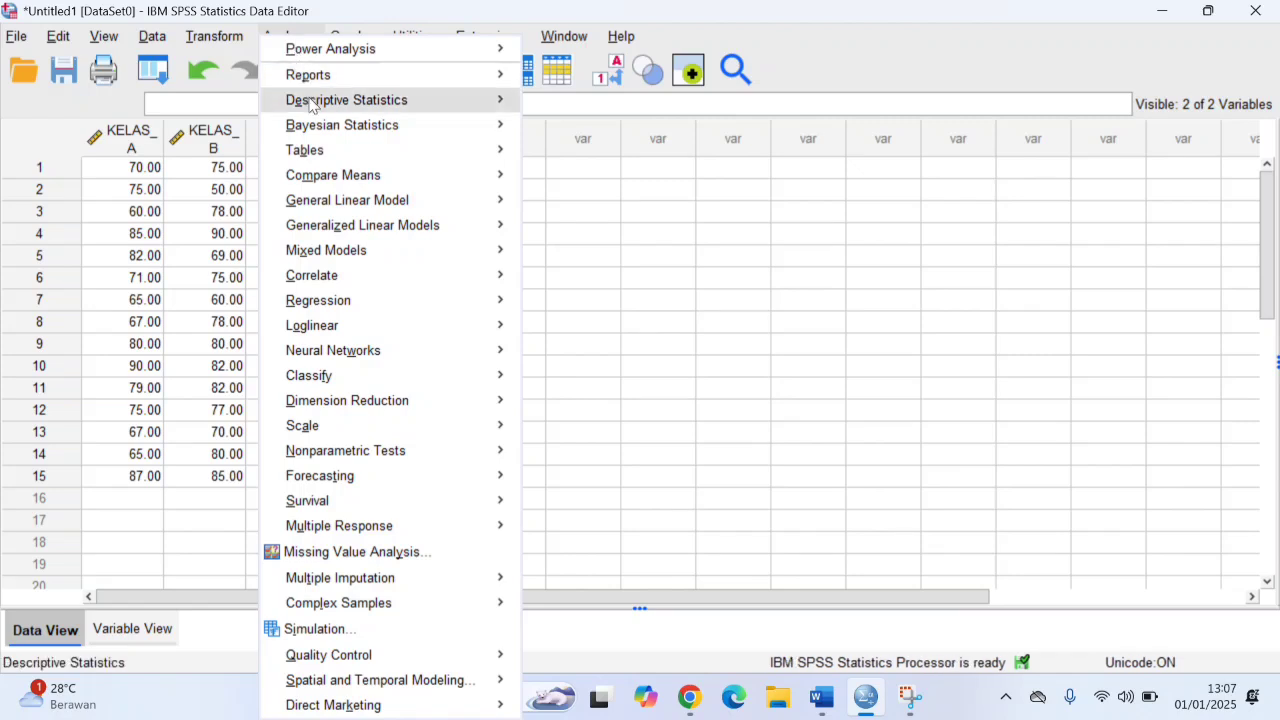
{"action": "mouse_move", "coordinate": [313, 107]}
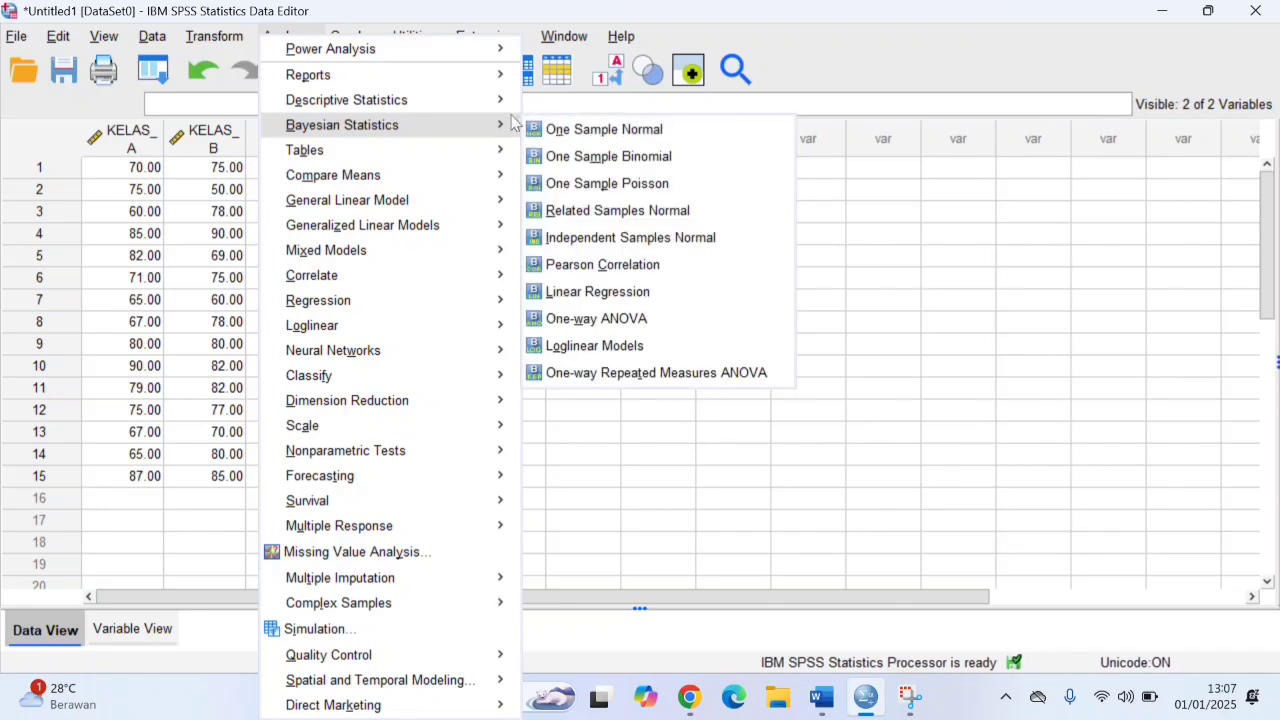
{"action": "mouse_move", "coordinate": [491, 112]}
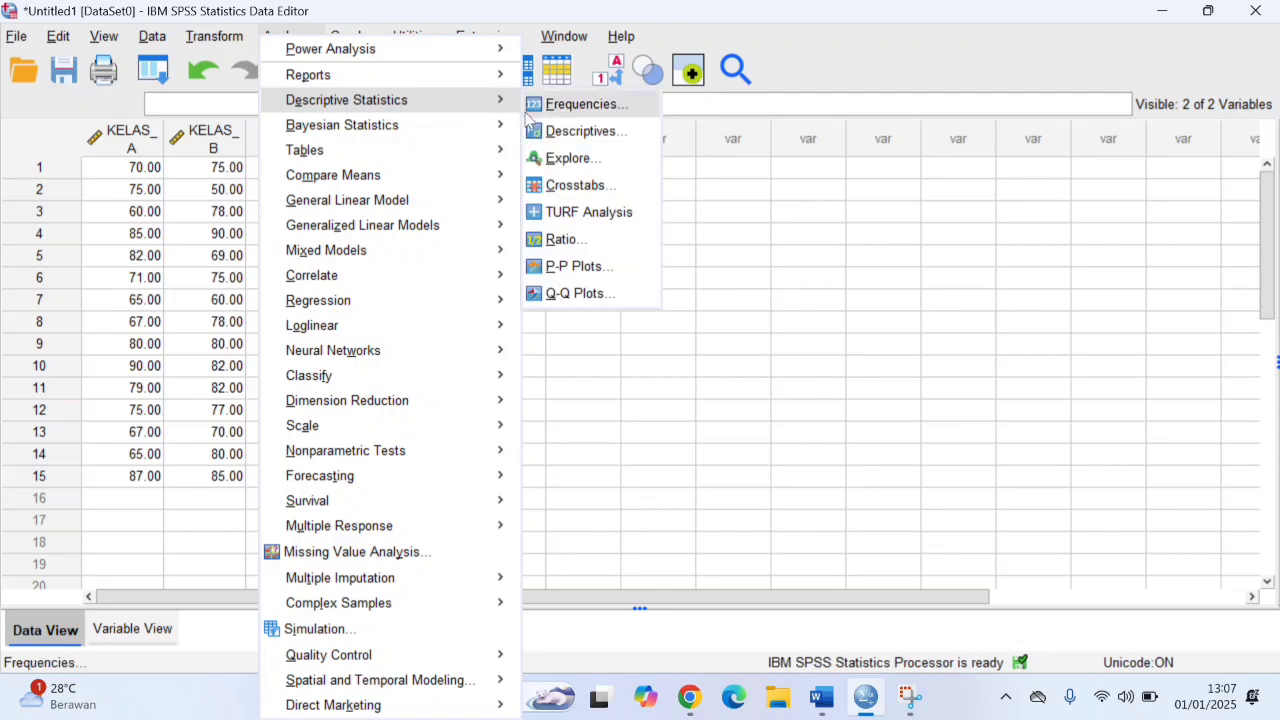
{"action": "left_click", "coordinate": [571, 160]}
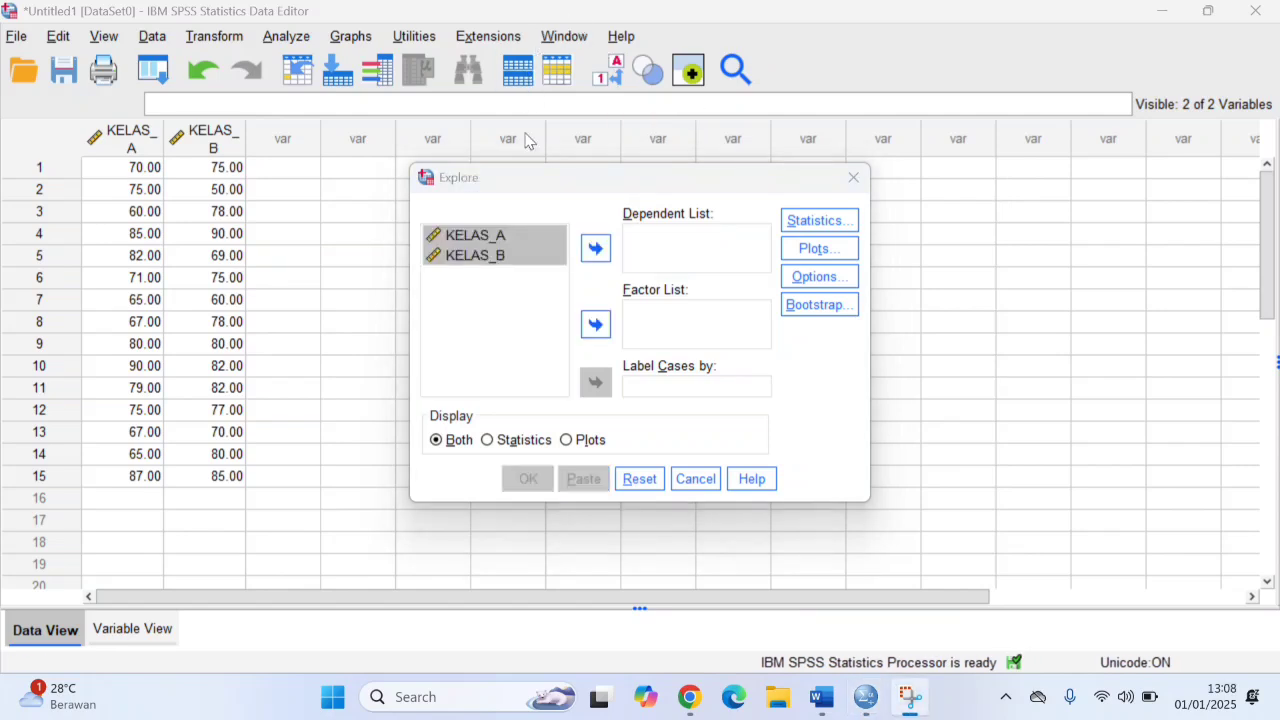
Add both KELAS_A and KELAS_B as dependent variables of the Explore analysis.
{"action": "left_click", "coordinate": [505, 236]}
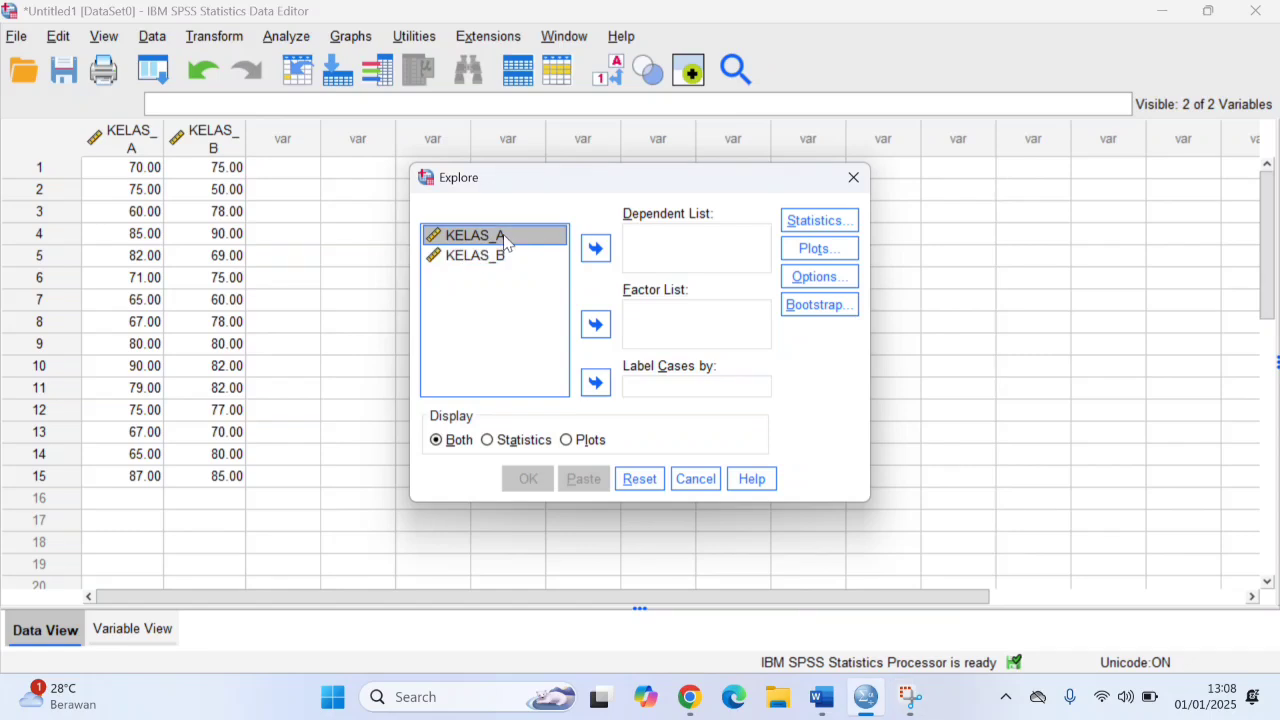
{"action": "left_click", "coordinate": [490, 263], "text": "shift"}
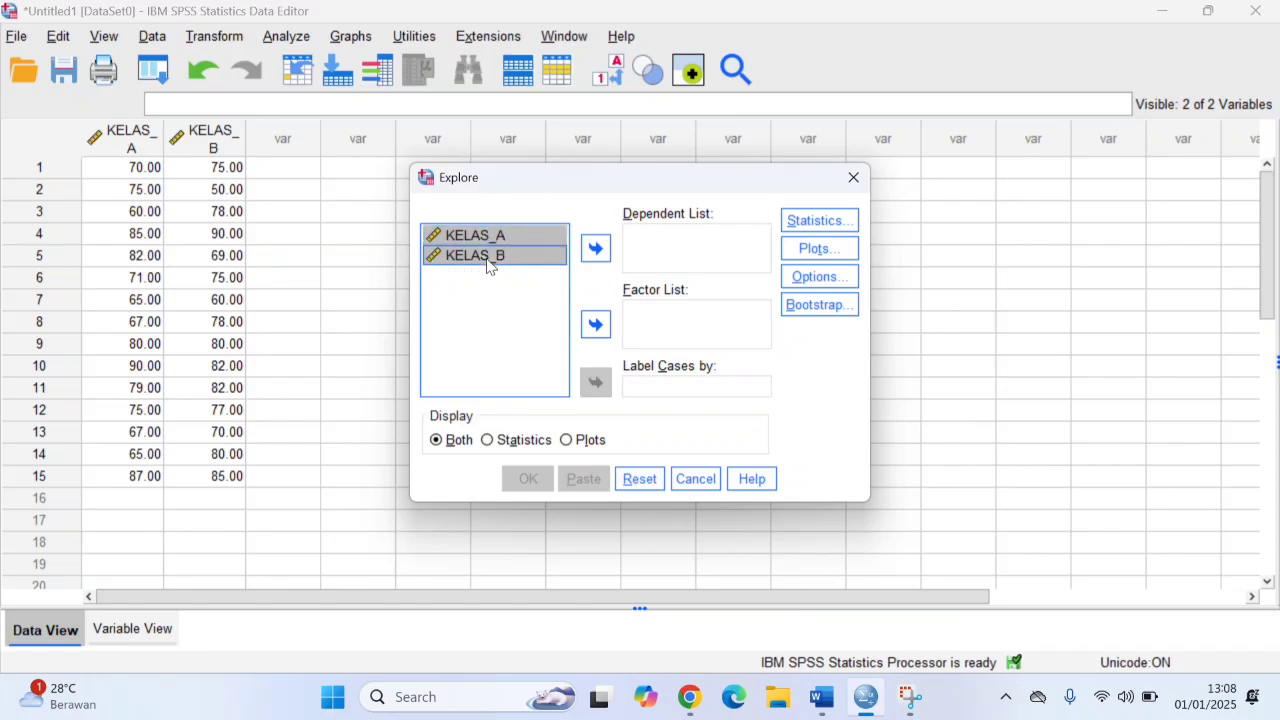
{"action": "left_click", "coordinate": [595, 250]}
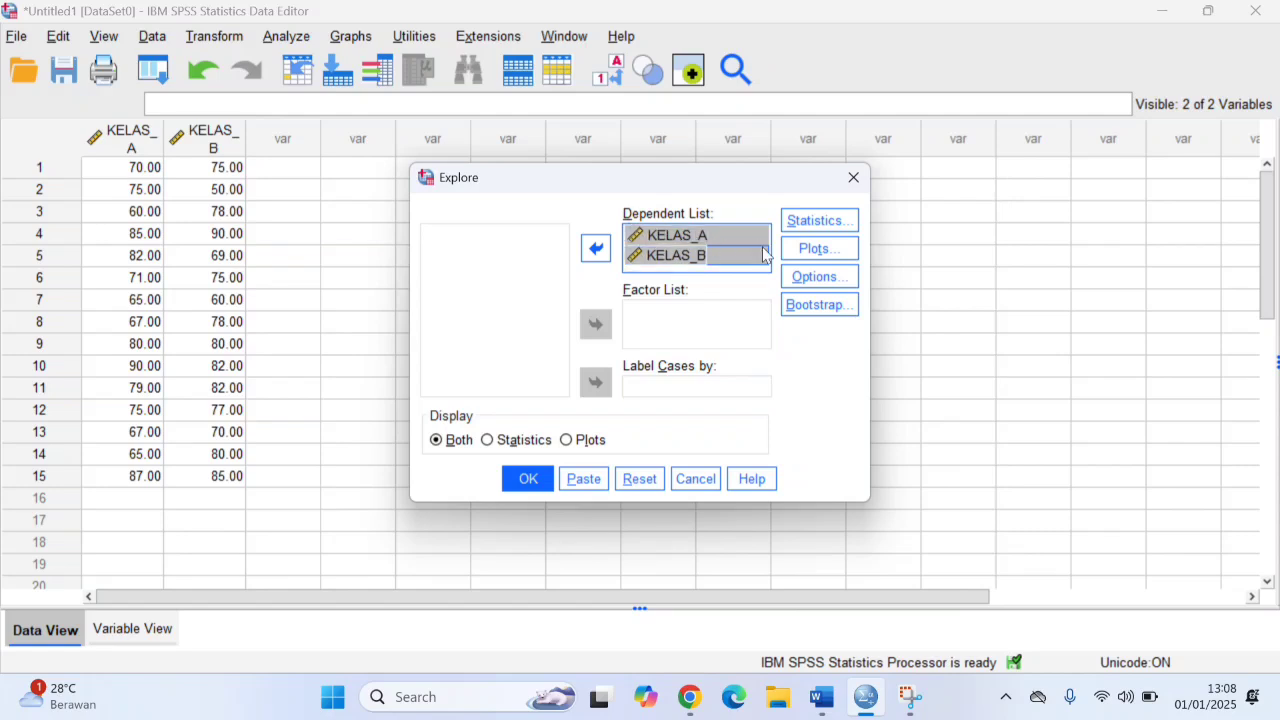
Make sure normality plots with tests are enabled in the plot settings, and run the Explore analysis.
{"action": "left_click", "coordinate": [811, 250]}
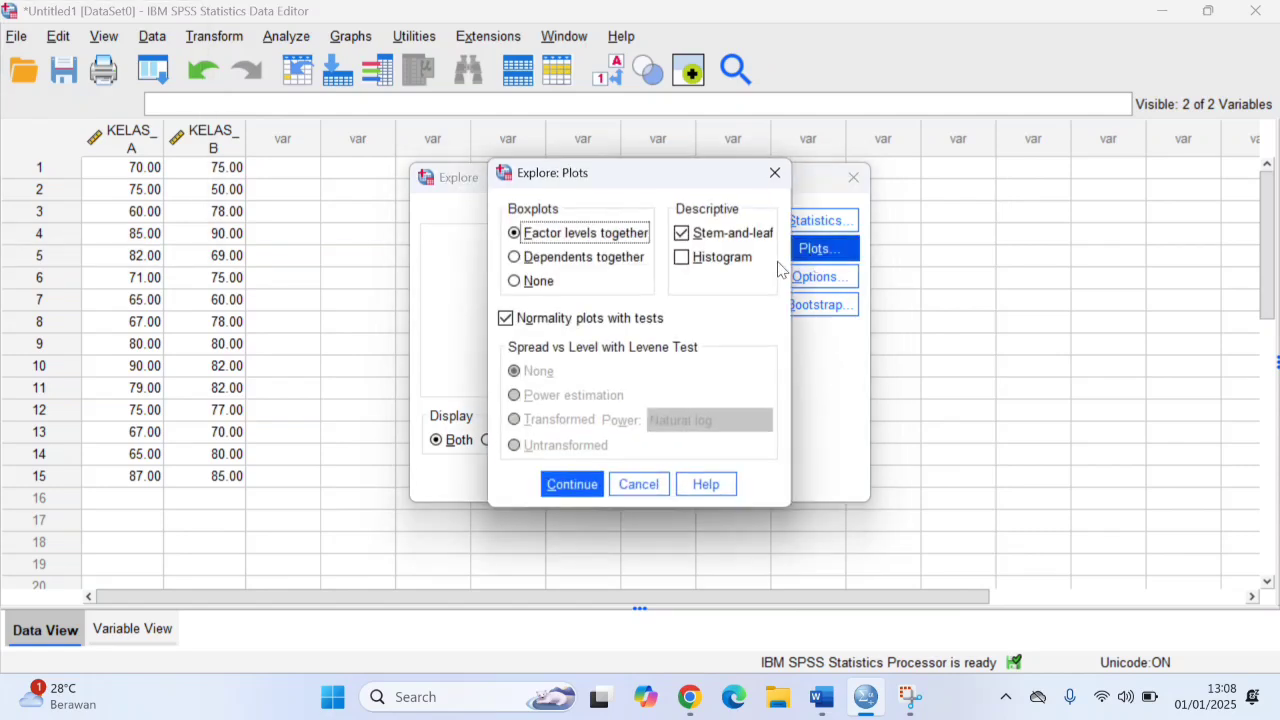
{"action": "left_click", "coordinate": [505, 320]}
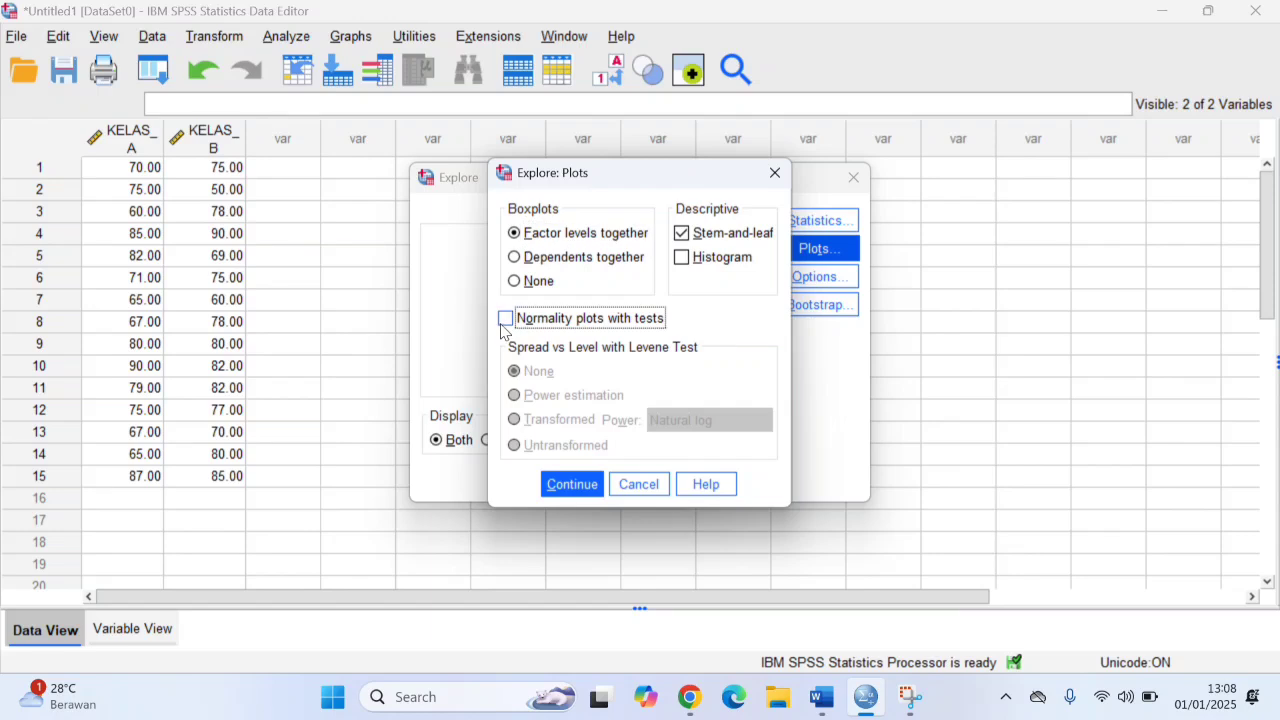
{"action": "left_click", "coordinate": [505, 320]}
{"action": "left_click", "coordinate": [569, 486]}
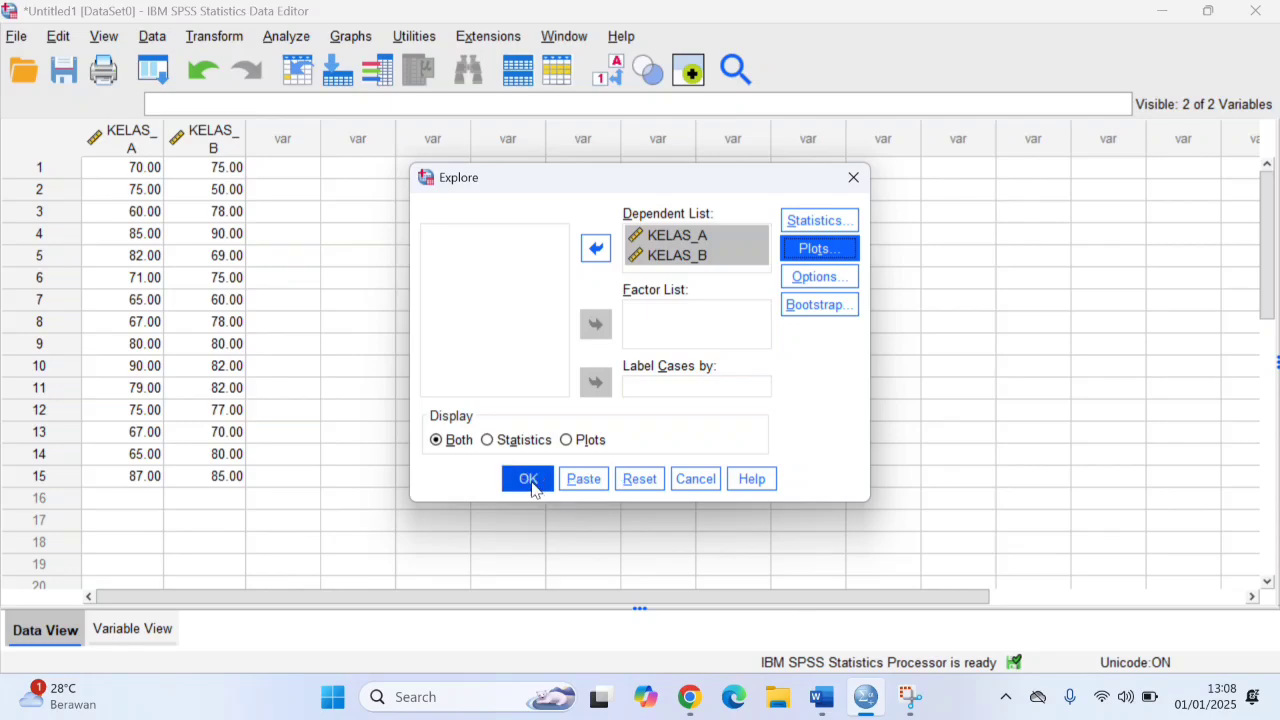
{"action": "left_click", "coordinate": [530, 482]}
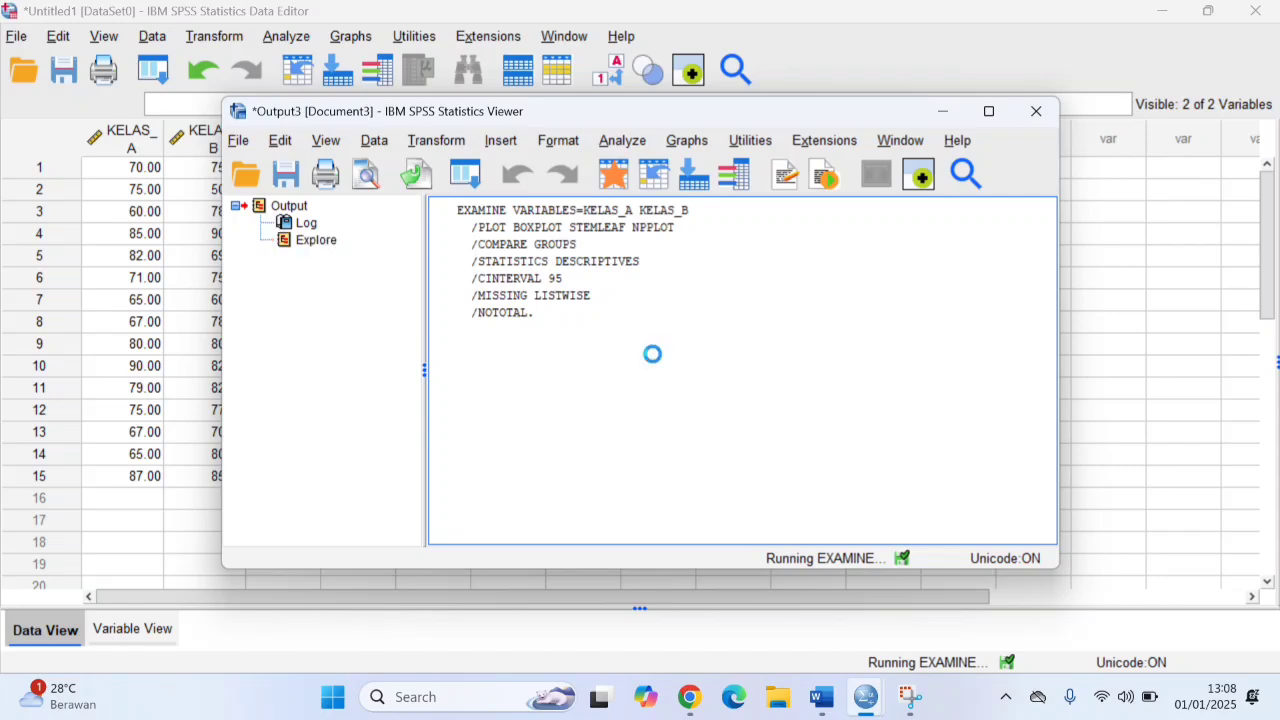
Examine the Tests of Normality table in the output for the Kolmogorov-Smirnov and Shapiro-Wilk significance values.
{"action": "scroll", "coordinate": [653, 358], "scroll_direction": "down", "scroll_amount": 10}
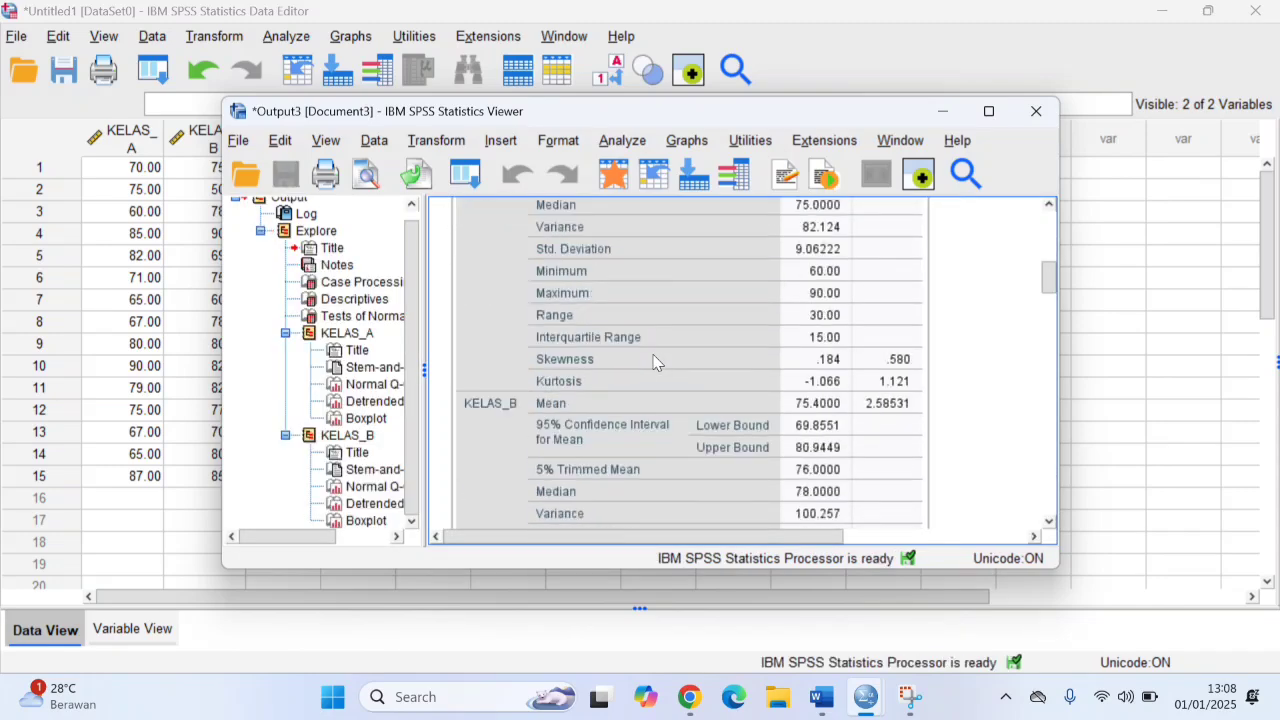
{"action": "scroll", "coordinate": [655, 362], "scroll_direction": "down", "scroll_amount": 5}
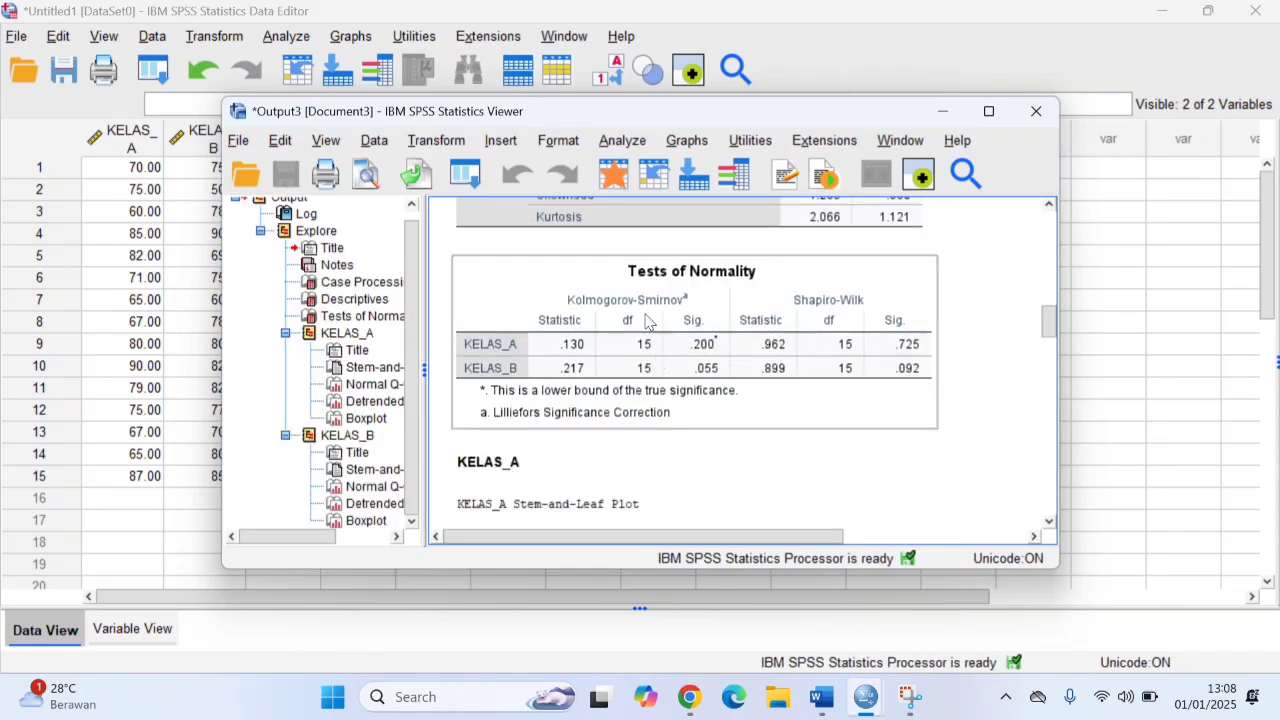
{"action": "scroll", "coordinate": [686, 371], "scroll_direction": "up", "scroll_amount": 3}
{"action": "scroll", "coordinate": [688, 376], "scroll_direction": "down", "scroll_amount": 3}
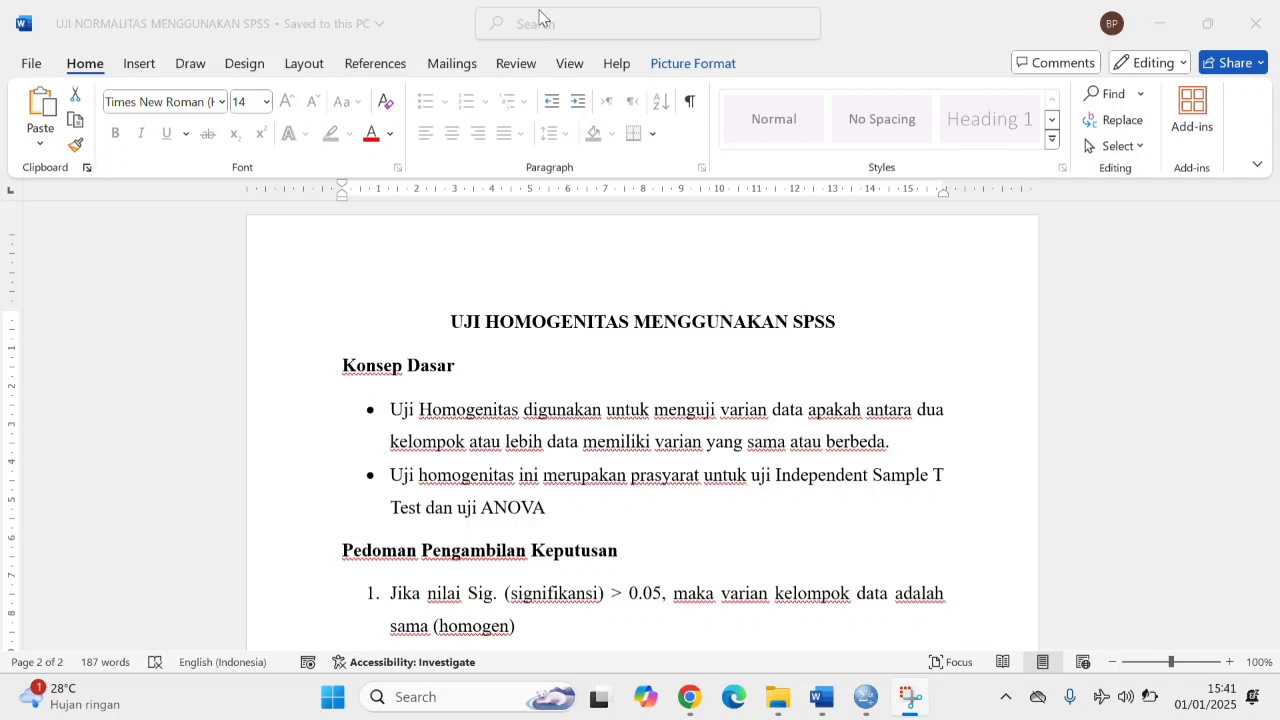
Review the homogeneity test concepts in the Word document, marking the words "varian data", and read the decision guidelines.
{"action": "left_click", "coordinate": [722, 410]}
{"action": "left_click_drag", "start_coordinate": [721, 412], "coordinate": [797, 422]}
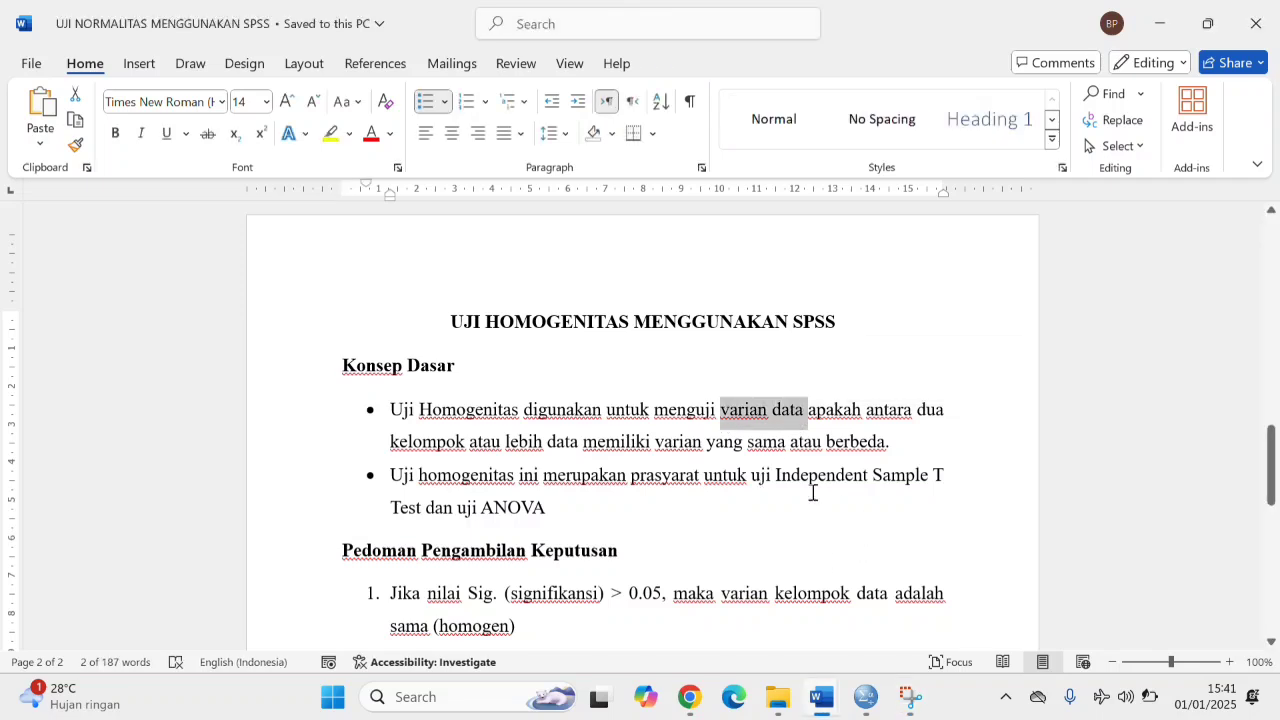
{"action": "left_click", "coordinate": [557, 509]}
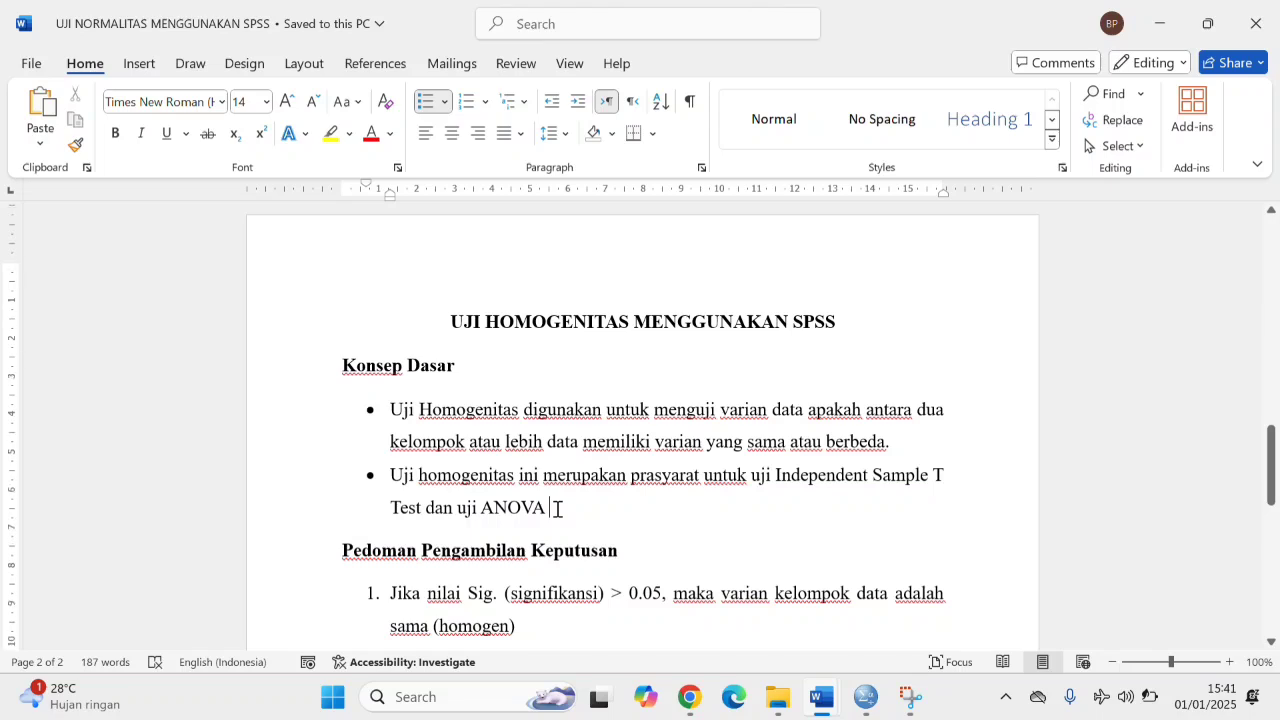
{"action": "scroll", "coordinate": [557, 509], "scroll_direction": "down", "scroll_amount": 3}
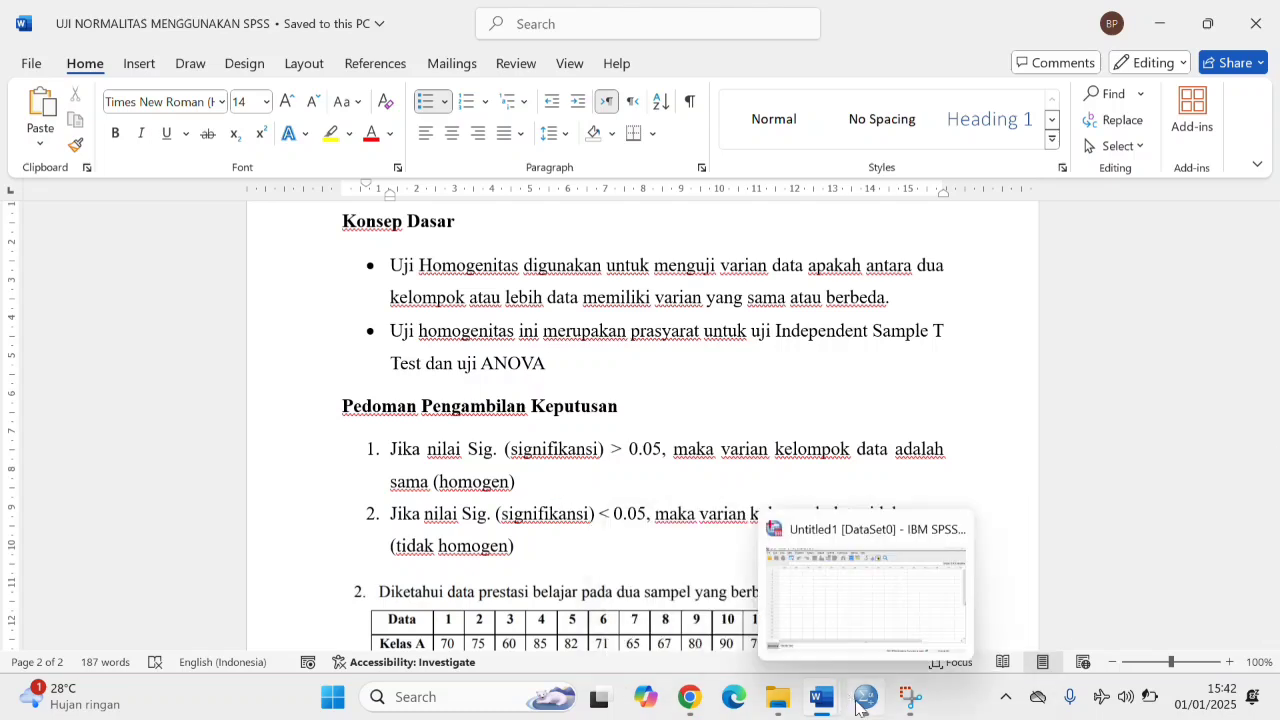
Switch to the empty SPSS dataset and define two variables named DATA_PRESTASI and KELAS.
{"action": "left_click", "coordinate": [848, 645]}
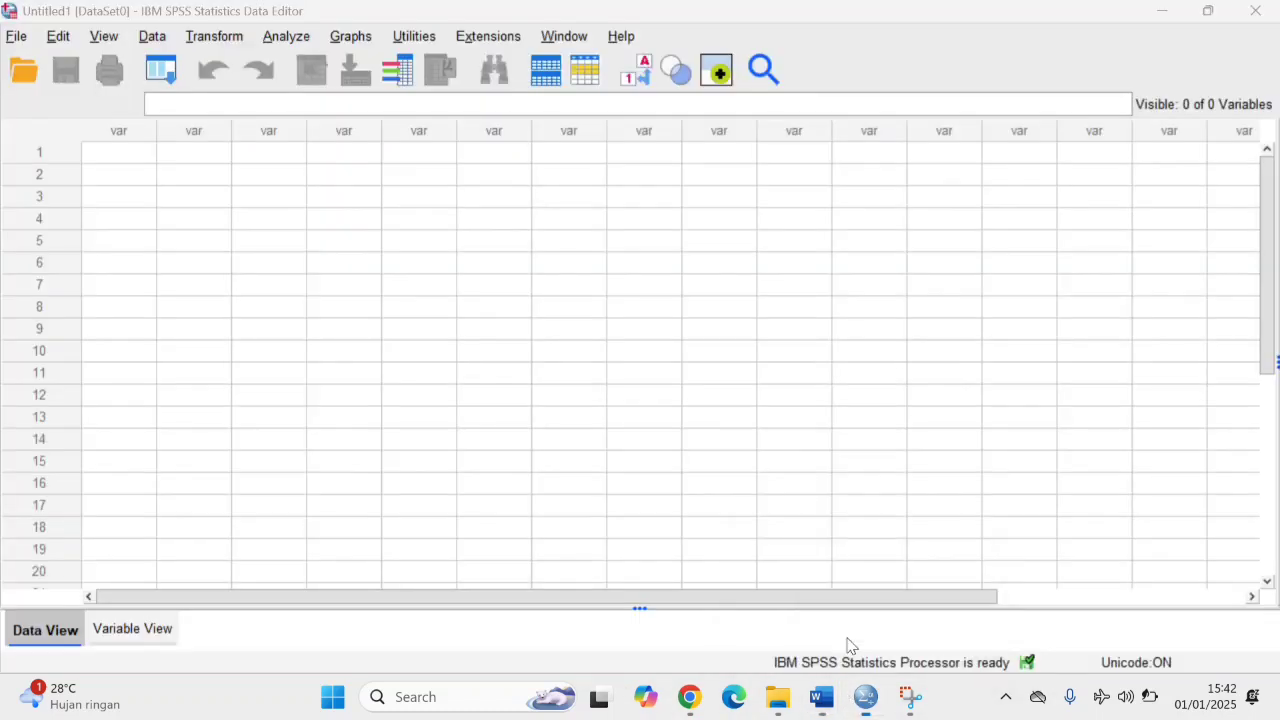
{"action": "left_click", "coordinate": [134, 628]}
{"action": "left_click", "coordinate": [139, 122]}
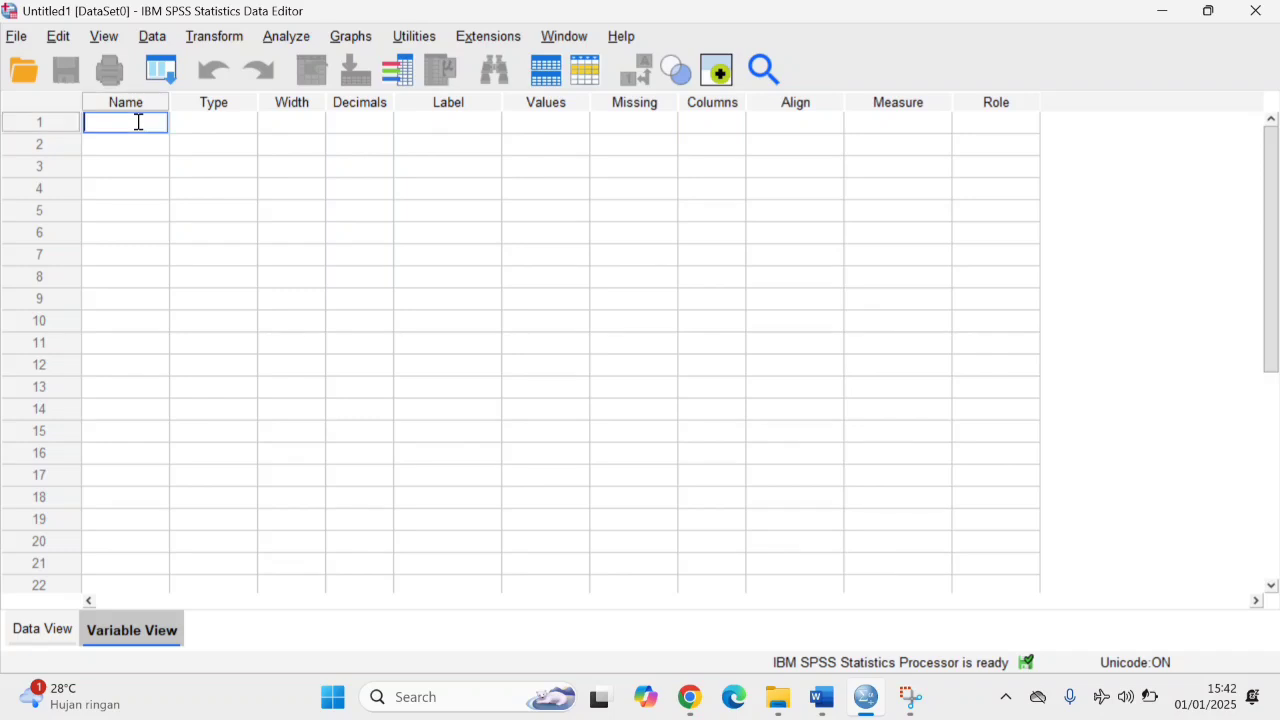
{"action": "type", "text": "DATA_PRESTAS"}
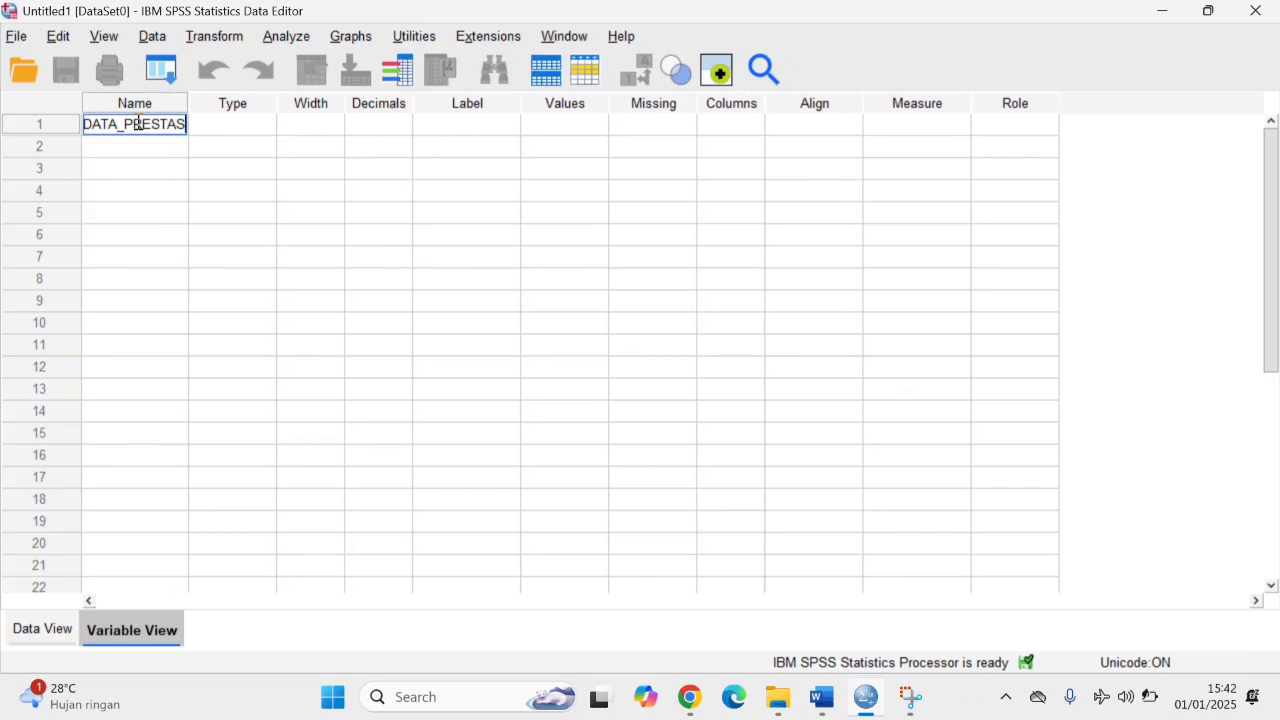
{"action": "type", "text": "I"}
{"action": "left_click", "coordinate": [136, 146]}
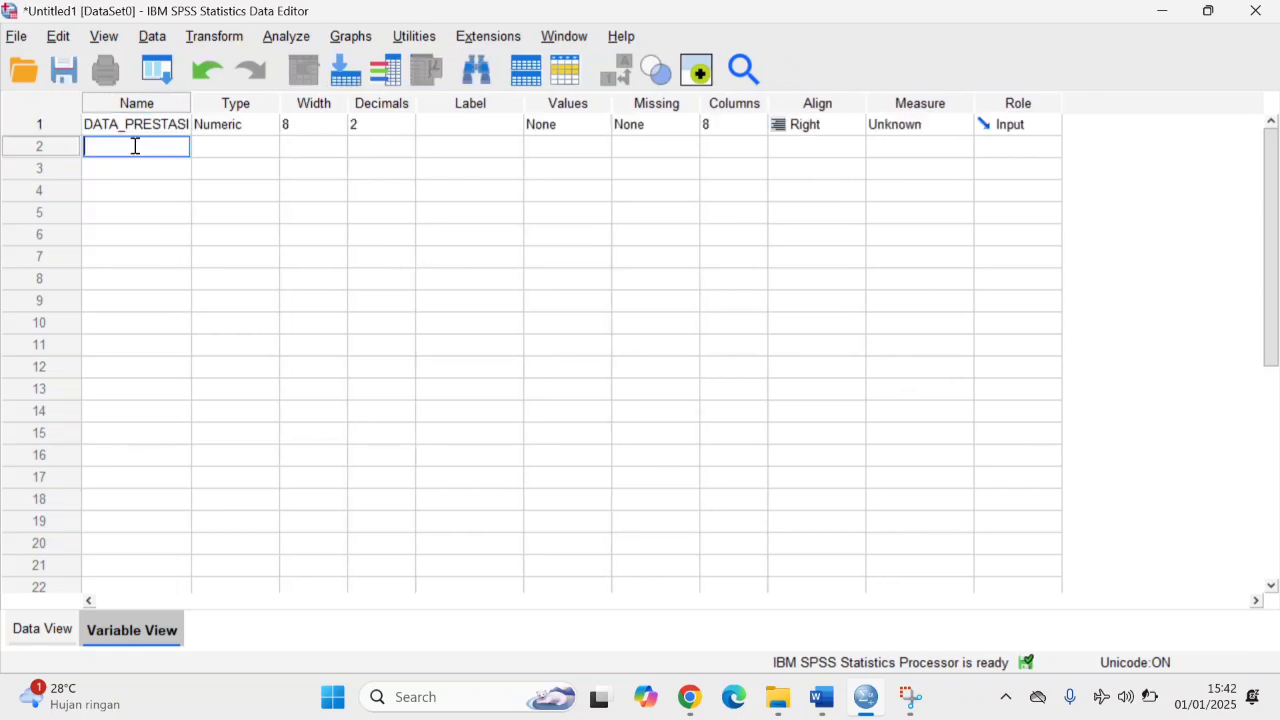
{"action": "type", "text": "KELAS"}
Set the label of the DATA_PRESTASI variable to KELAS.
{"action": "left_click", "coordinate": [560, 126]}
{"action": "left_click", "coordinate": [469, 123]}
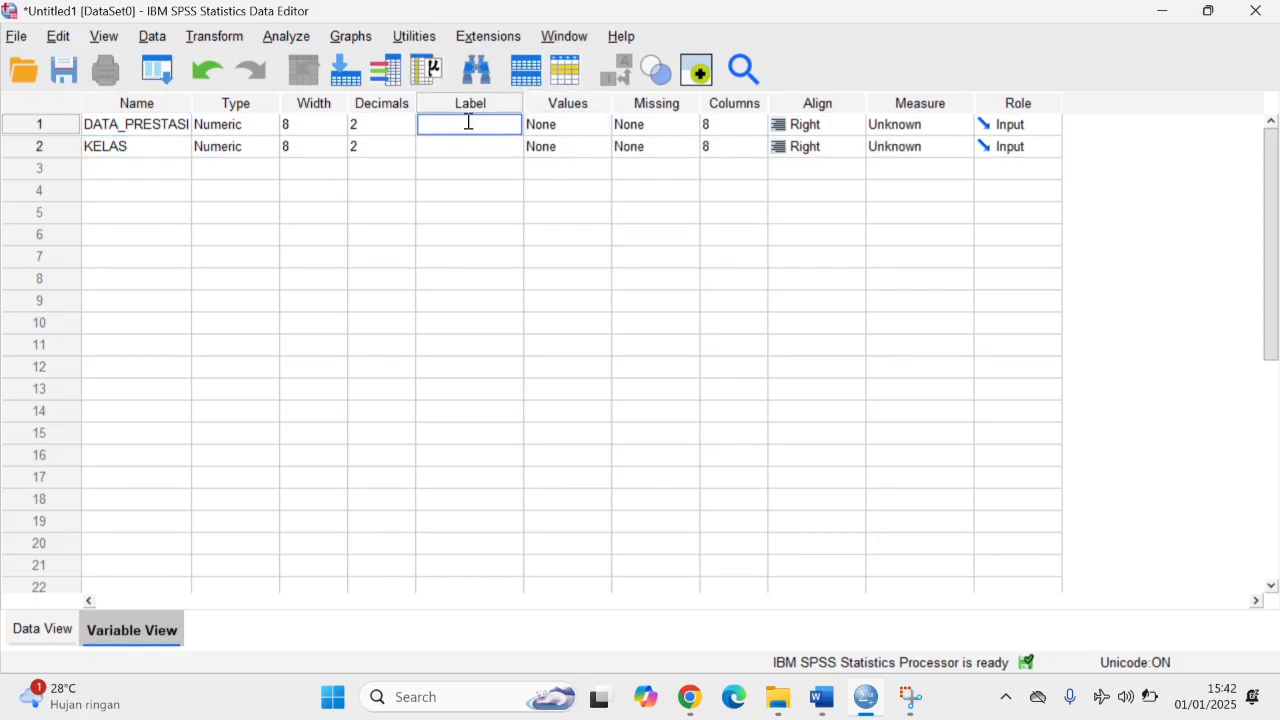
{"action": "type", "text": "KELAS"}
Add a value label to the KELAS variable that assigns "KELAS A" to the value 1.
{"action": "left_click", "coordinate": [591, 153]}
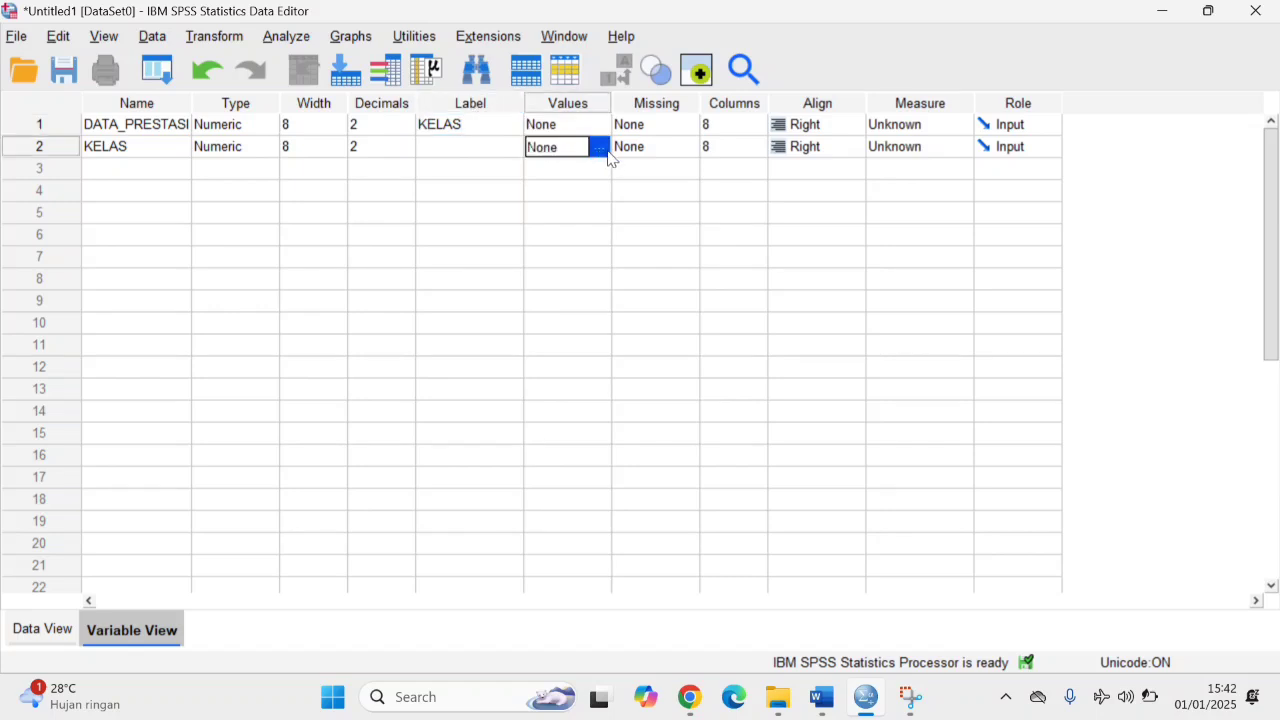
{"action": "left_click", "coordinate": [604, 150]}
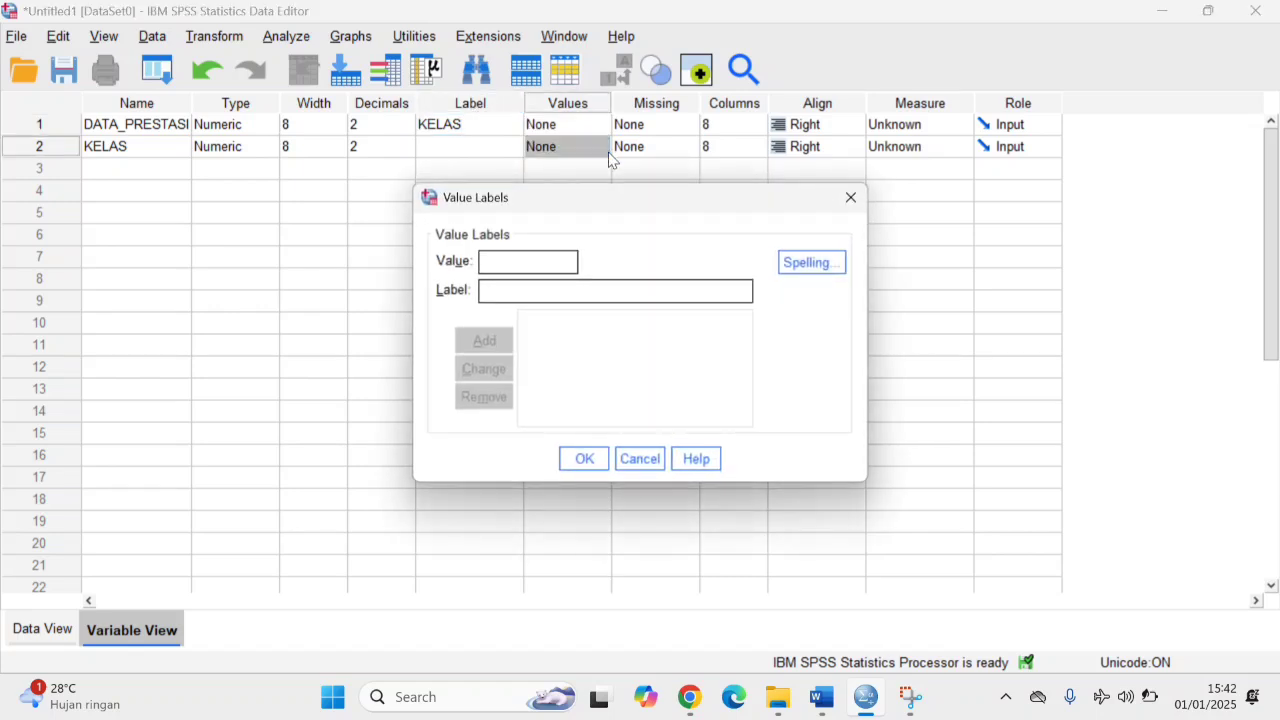
{"action": "type", "text": "1"}
{"action": "left_click", "coordinate": [518, 290]}
{"action": "type", "text": "K"}
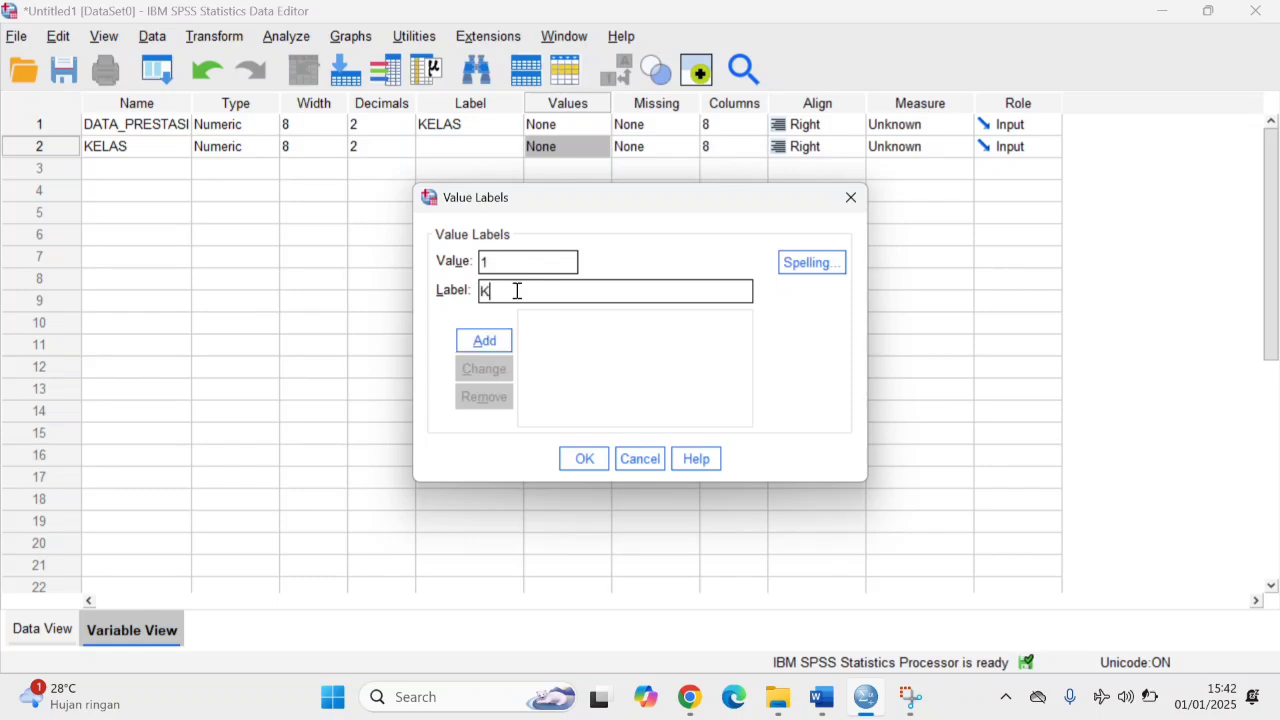
{"action": "type", "text": "ELAS A"}
{"action": "left_click", "coordinate": [485, 340]}
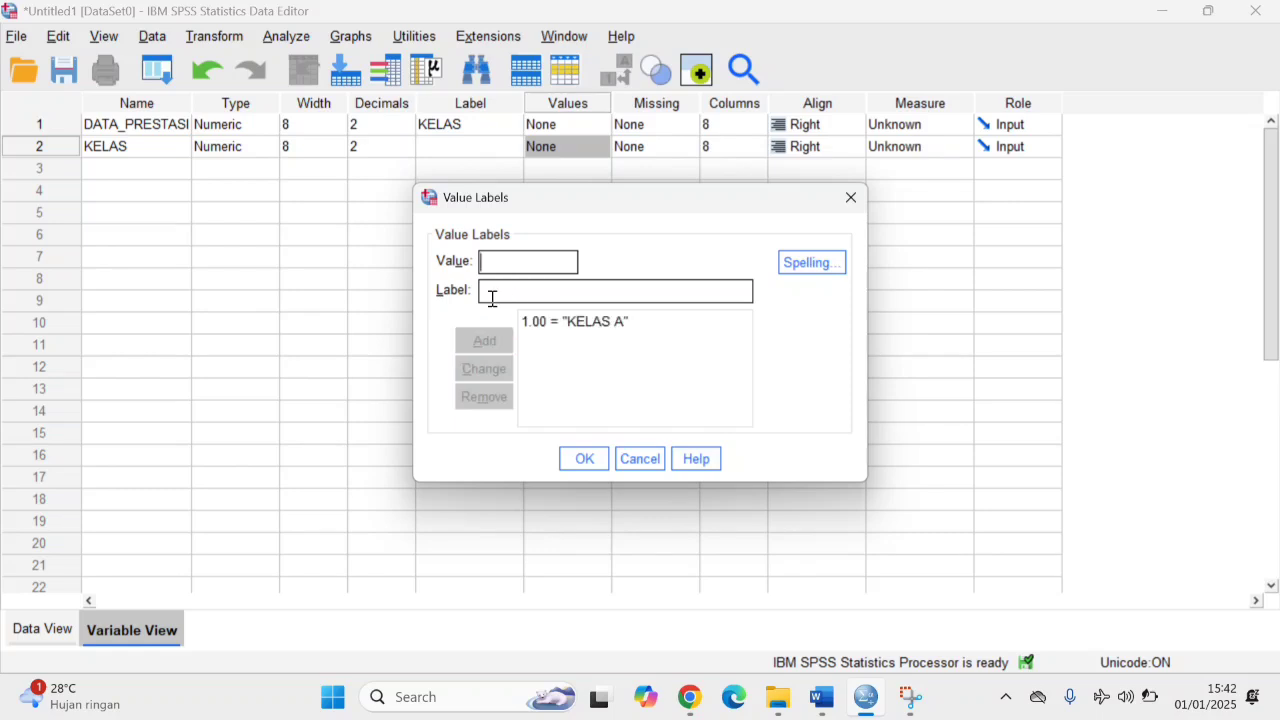
Add a value label assigning "KELAS B" to the value 2 and apply the KELAS variable's value labels.
{"action": "type", "text": "2"}
{"action": "left_click", "coordinate": [504, 288]}
{"action": "type", "text": "KELAS"}
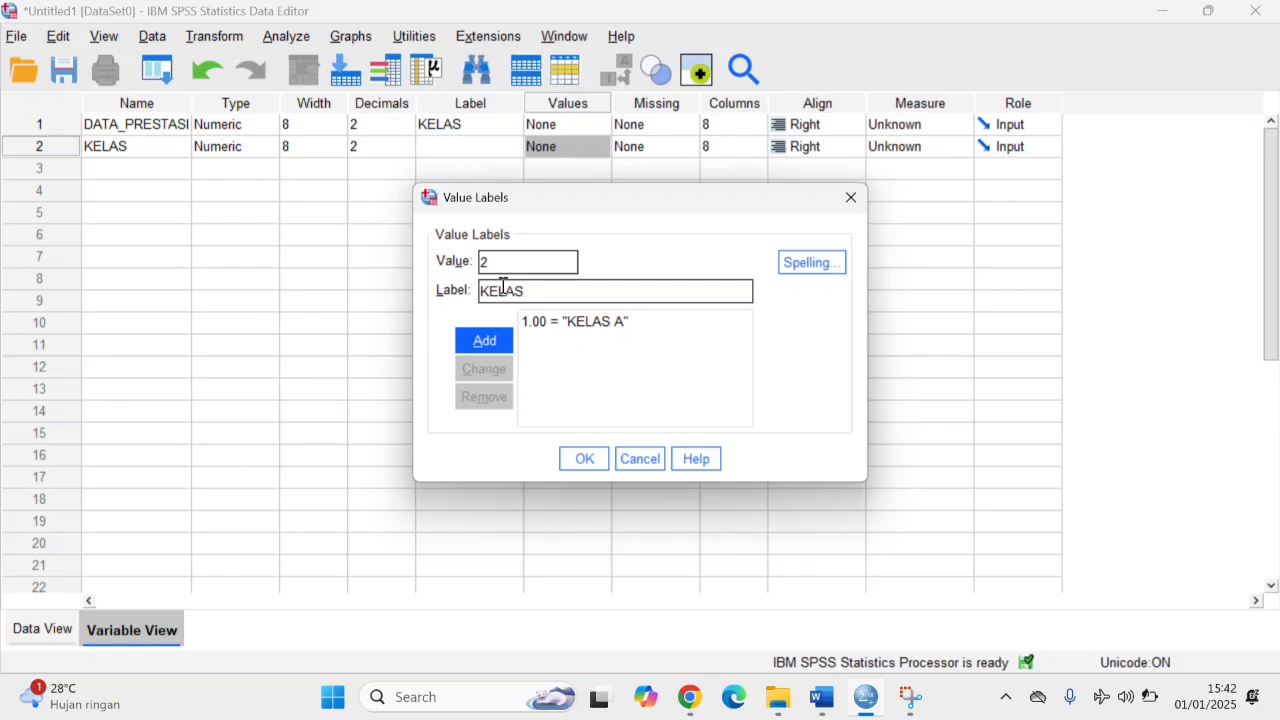
{"action": "type", "text": " B"}
{"action": "left_click", "coordinate": [485, 341]}
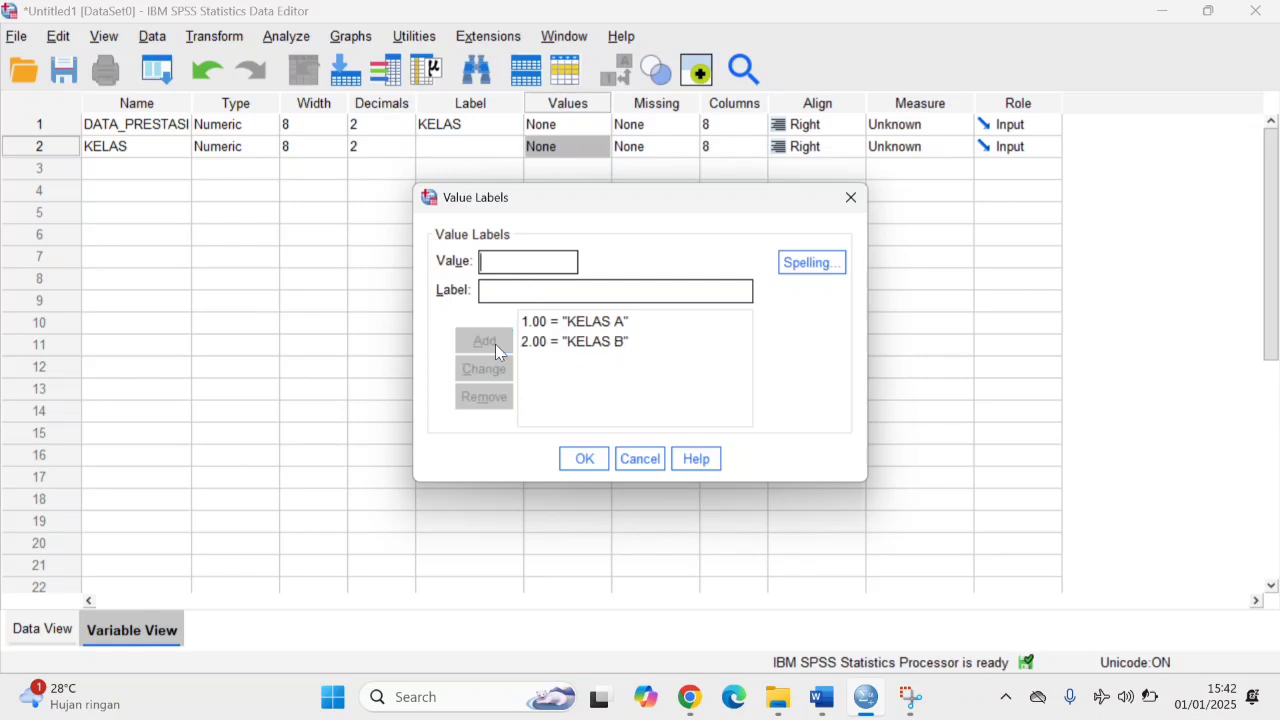
{"action": "left_click", "coordinate": [594, 458]}
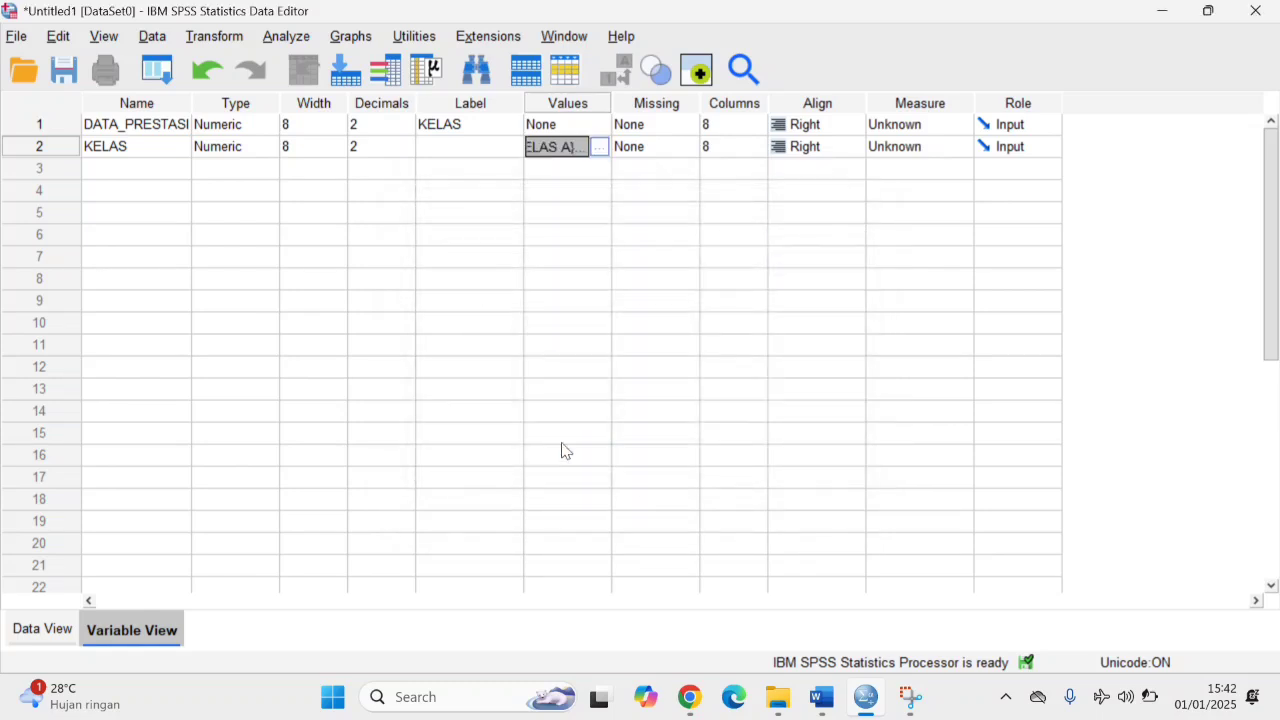
Set the decimals of the KELAS variable to 0 and the measure of DATA_PRESTASI to Scale.
{"action": "left_click", "coordinate": [404, 152]}
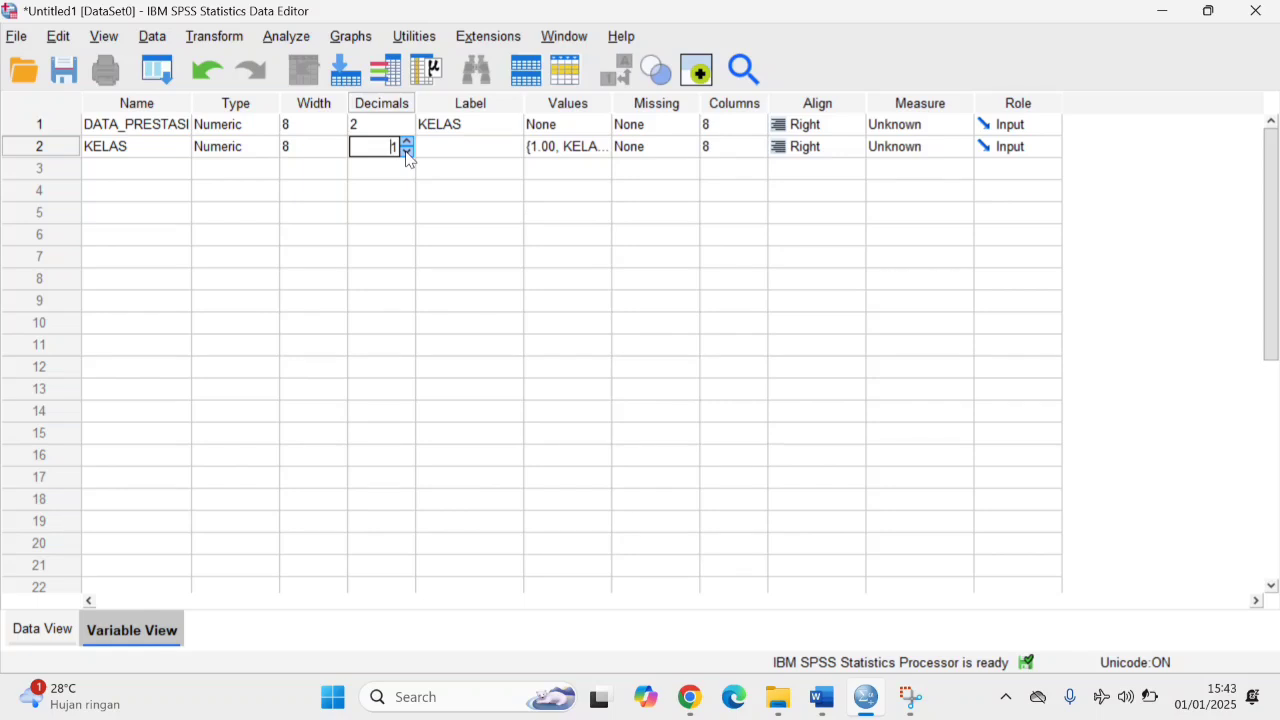
{"action": "left_click", "coordinate": [407, 153]}
{"action": "left_click", "coordinate": [898, 128]}
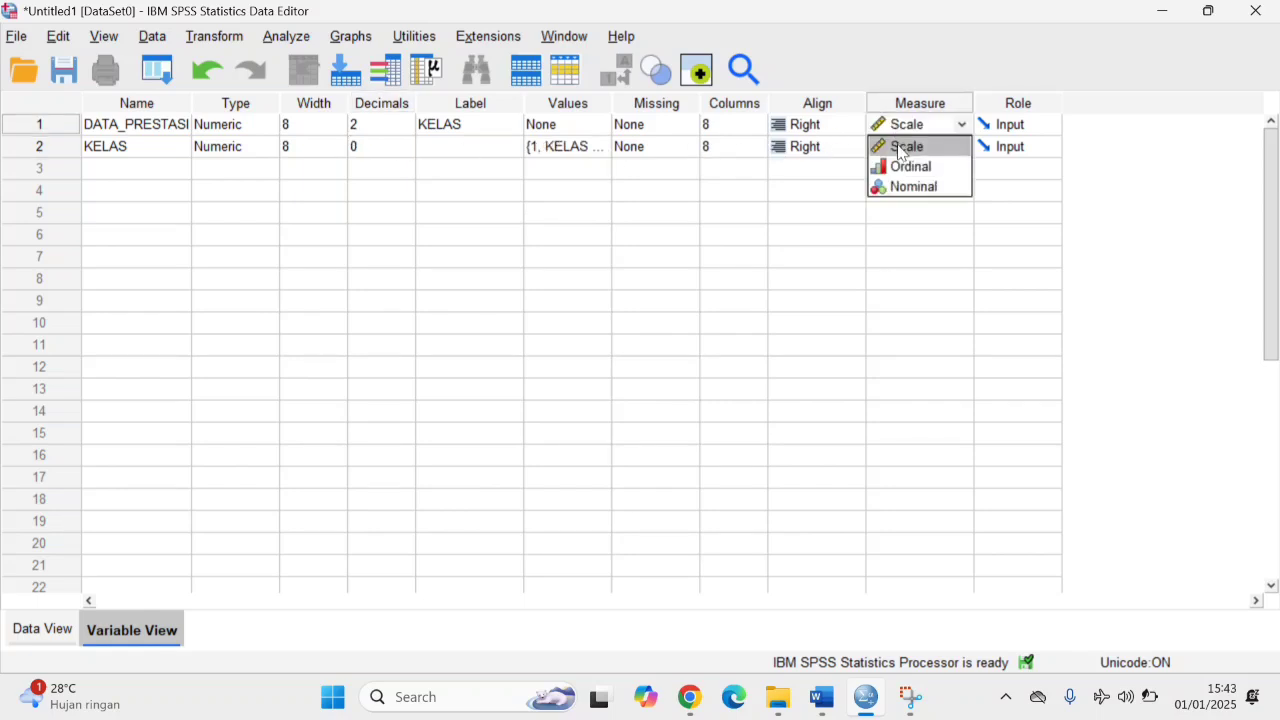
{"action": "left_click", "coordinate": [901, 151]}
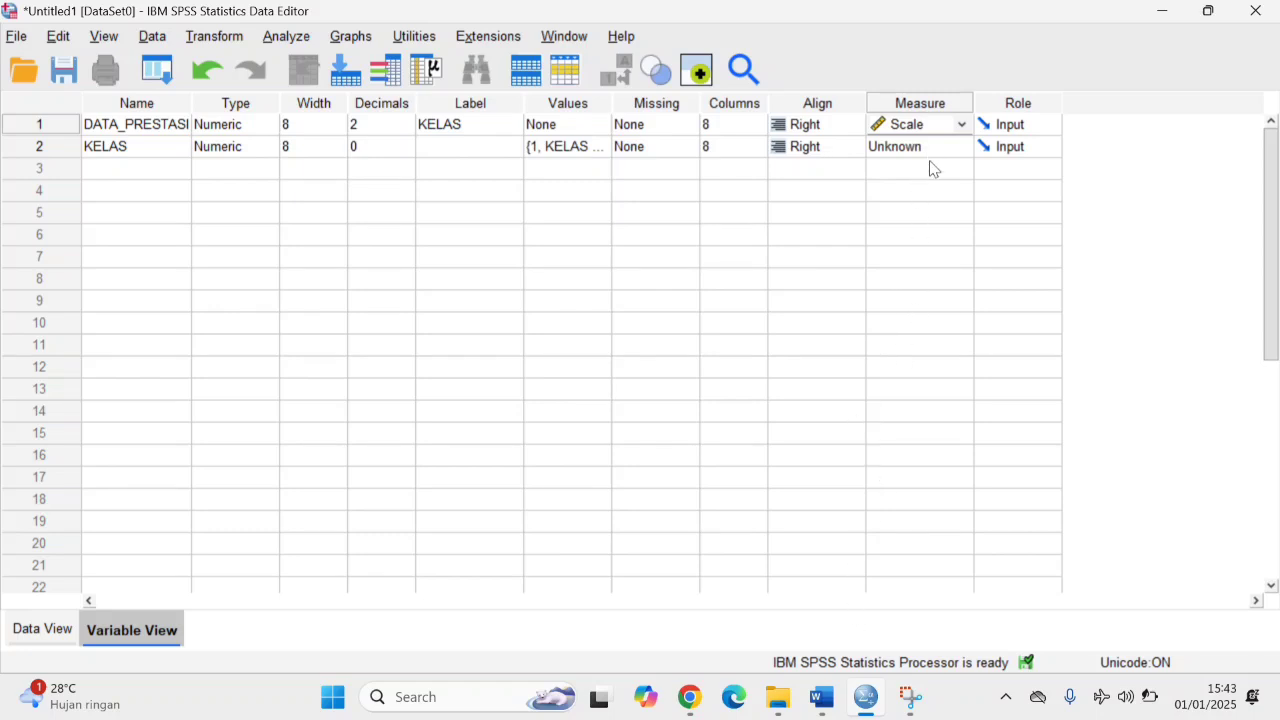
Copy the 15 Kelas A scores from the Word document into the DATA_PRESTASI column in SPSS, starting at row 1.
{"action": "left_click", "coordinate": [20, 627]}
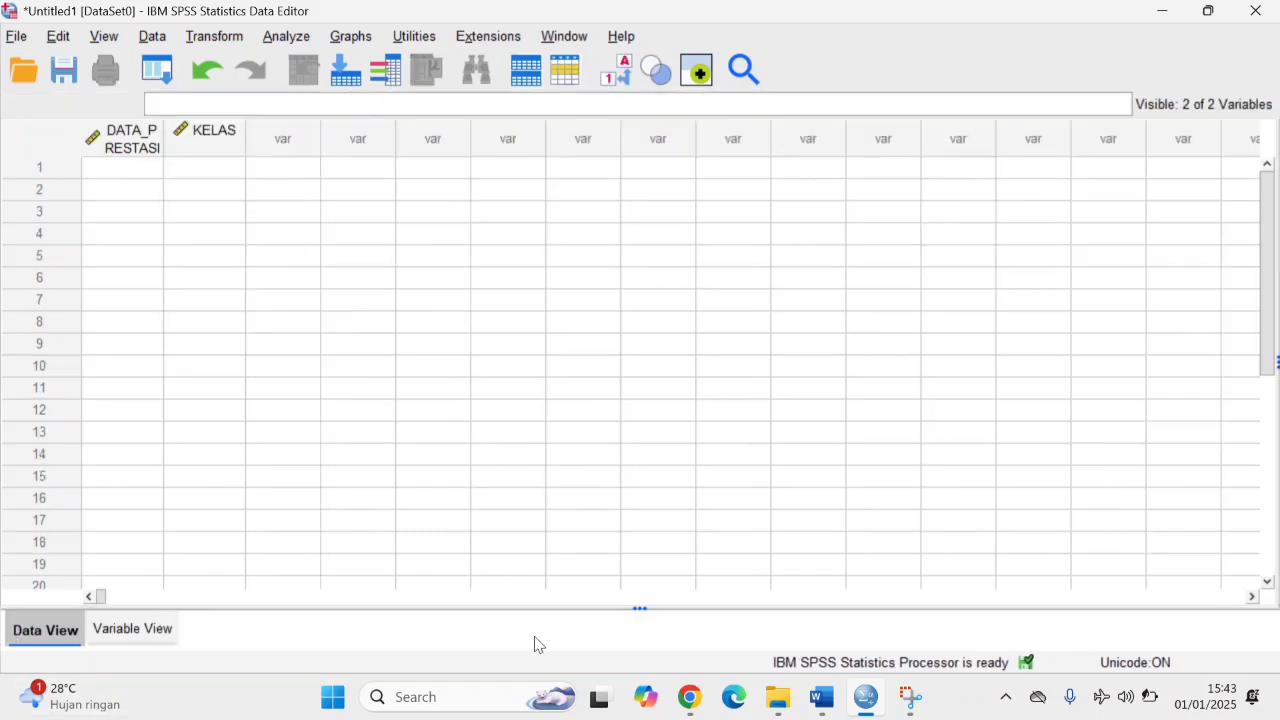
{"action": "mouse_move", "coordinate": [851, 712]}
{"action": "left_click", "coordinate": [843, 620]}
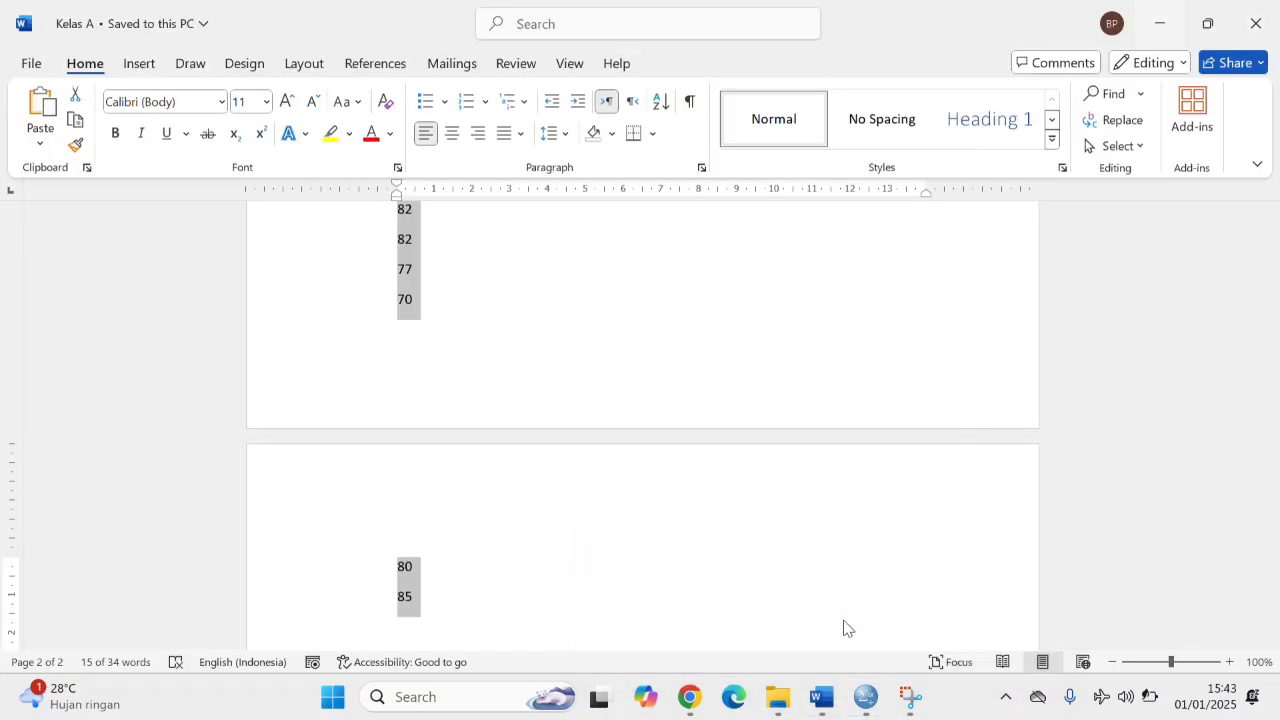
{"action": "scroll", "coordinate": [754, 552], "scroll_direction": "up", "scroll_amount": 10}
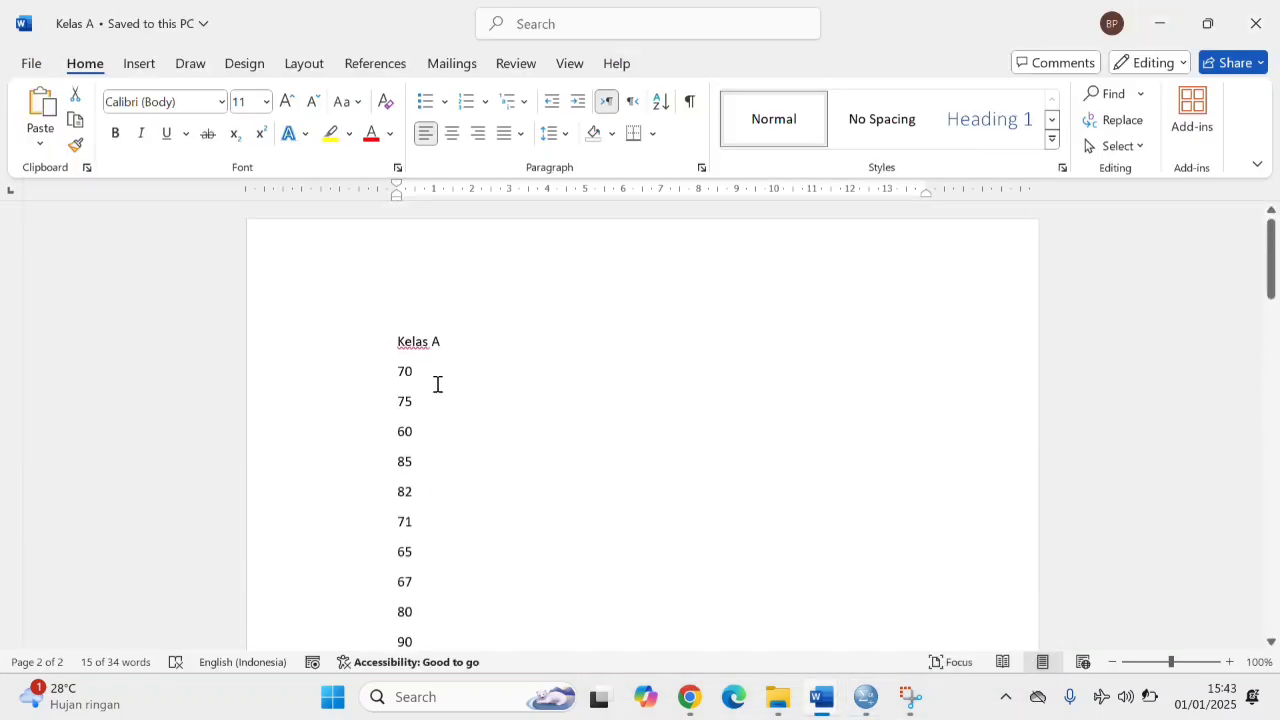
{"action": "left_click_drag", "start_coordinate": [397, 370], "coordinate": [410, 499]}
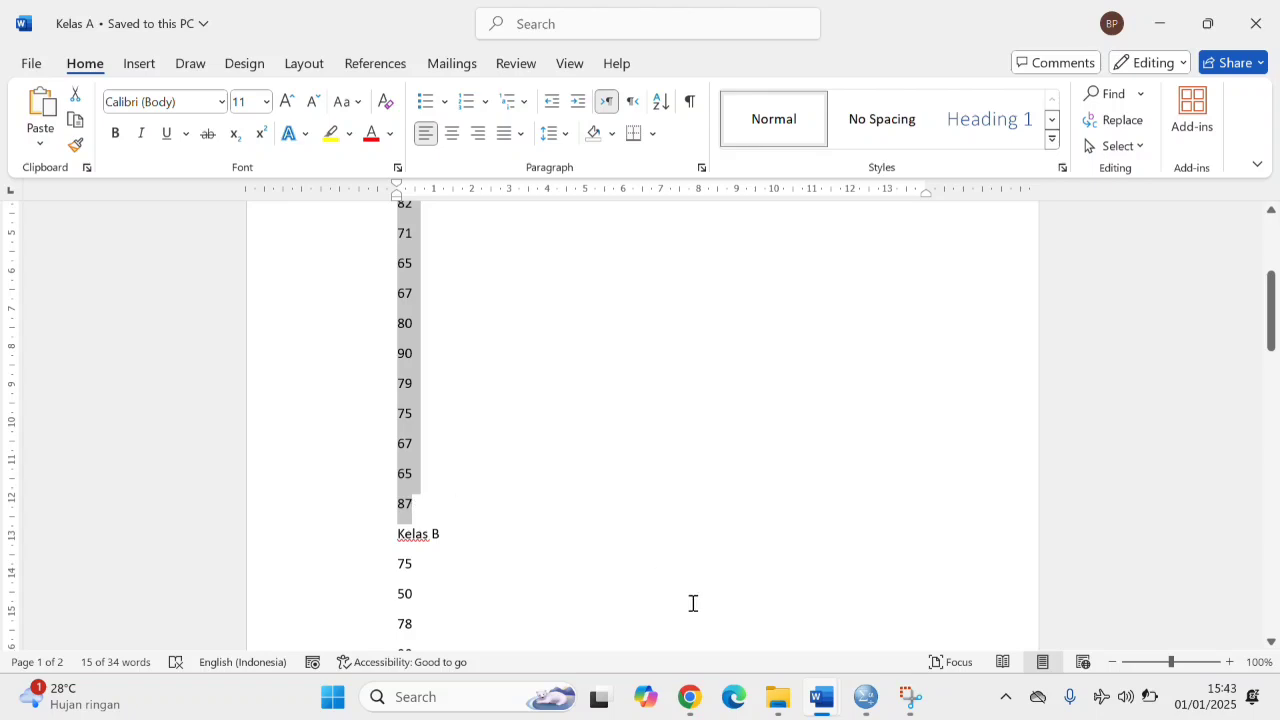
{"action": "left_click", "coordinate": [866, 698]}
{"action": "left_click", "coordinate": [137, 177]}
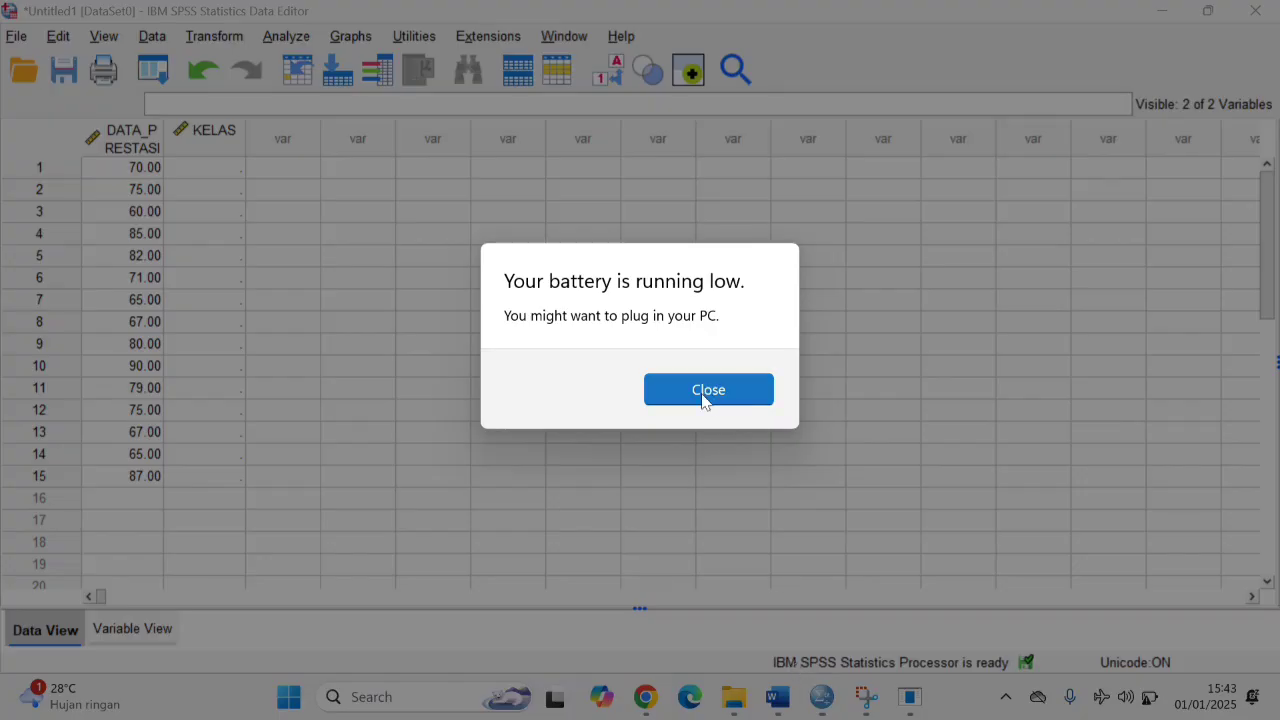
{"action": "left_click", "coordinate": [706, 392]}
Copy the 15 Kelas B scores from the Word document into the DATA_PRESTASI column in SPSS, starting at row 16.
{"action": "mouse_move", "coordinate": [868, 710]}
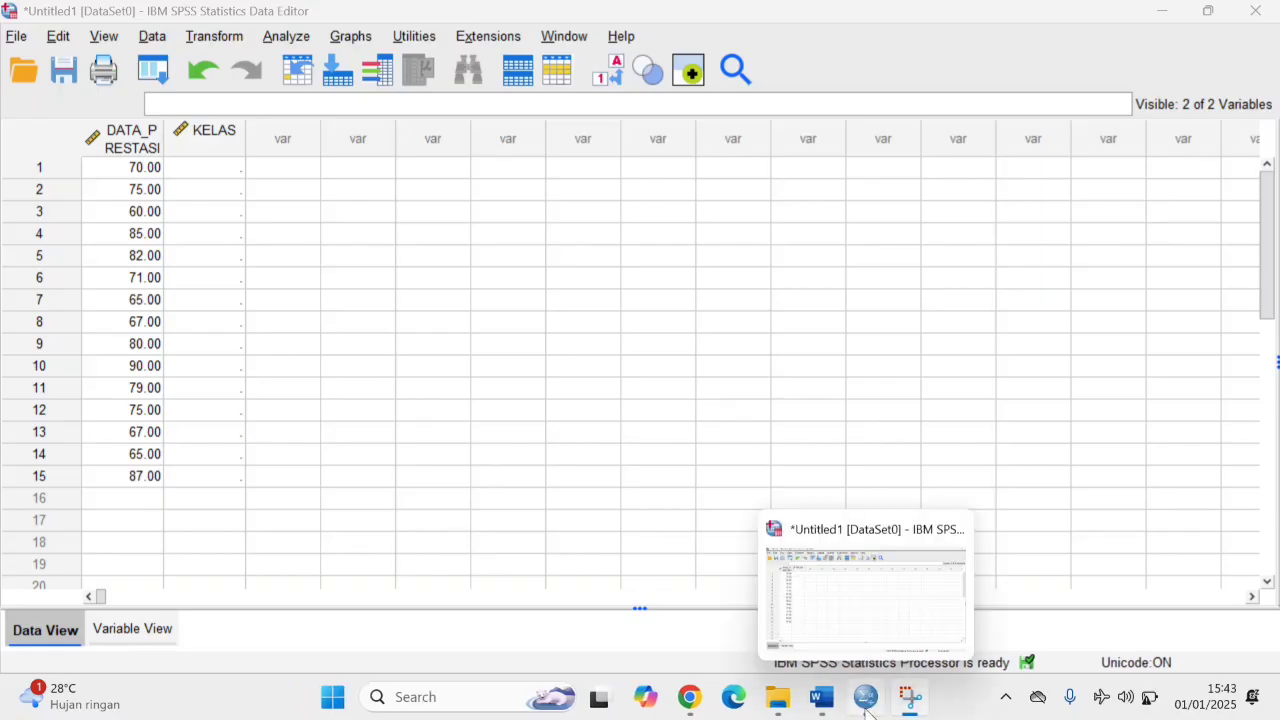
{"action": "mouse_move", "coordinate": [822, 700]}
{"action": "left_click", "coordinate": [863, 648]}
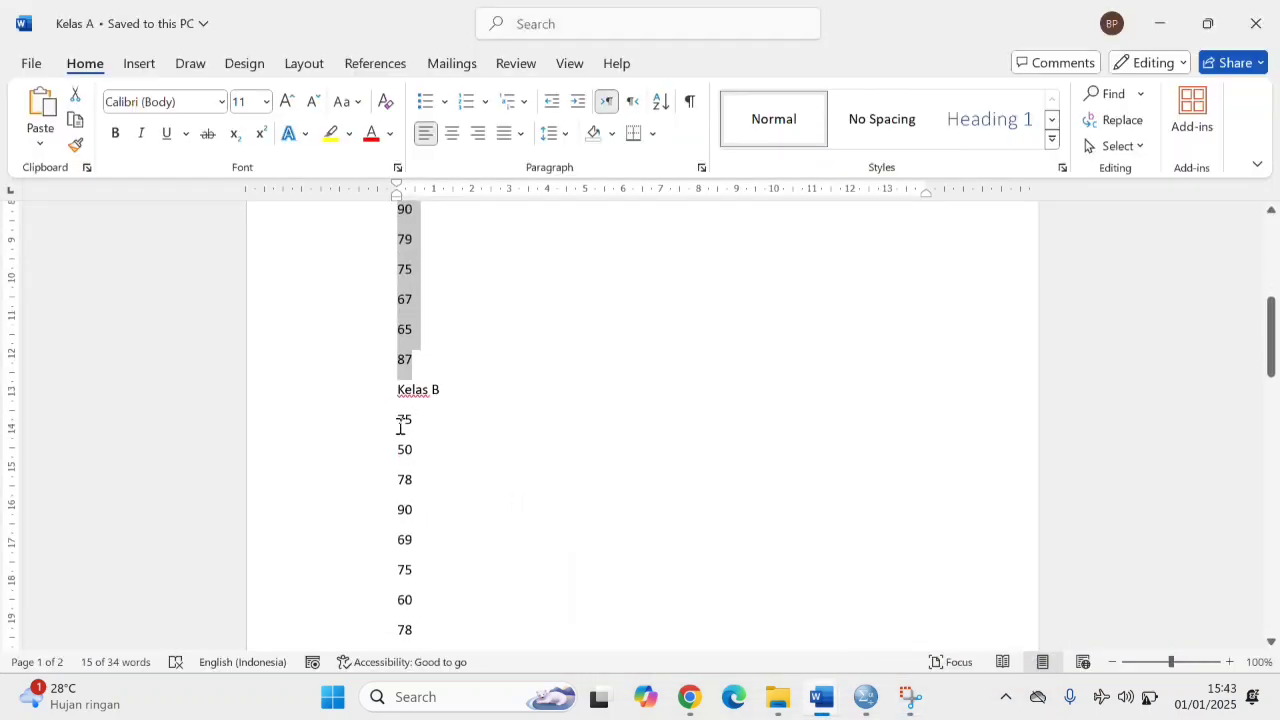
{"action": "left_click", "coordinate": [401, 431]}
{"action": "scroll", "coordinate": [405, 436], "scroll_direction": "down", "scroll_amount": 1}
{"action": "left_click_drag", "start_coordinate": [405, 433], "coordinate": [428, 597]}
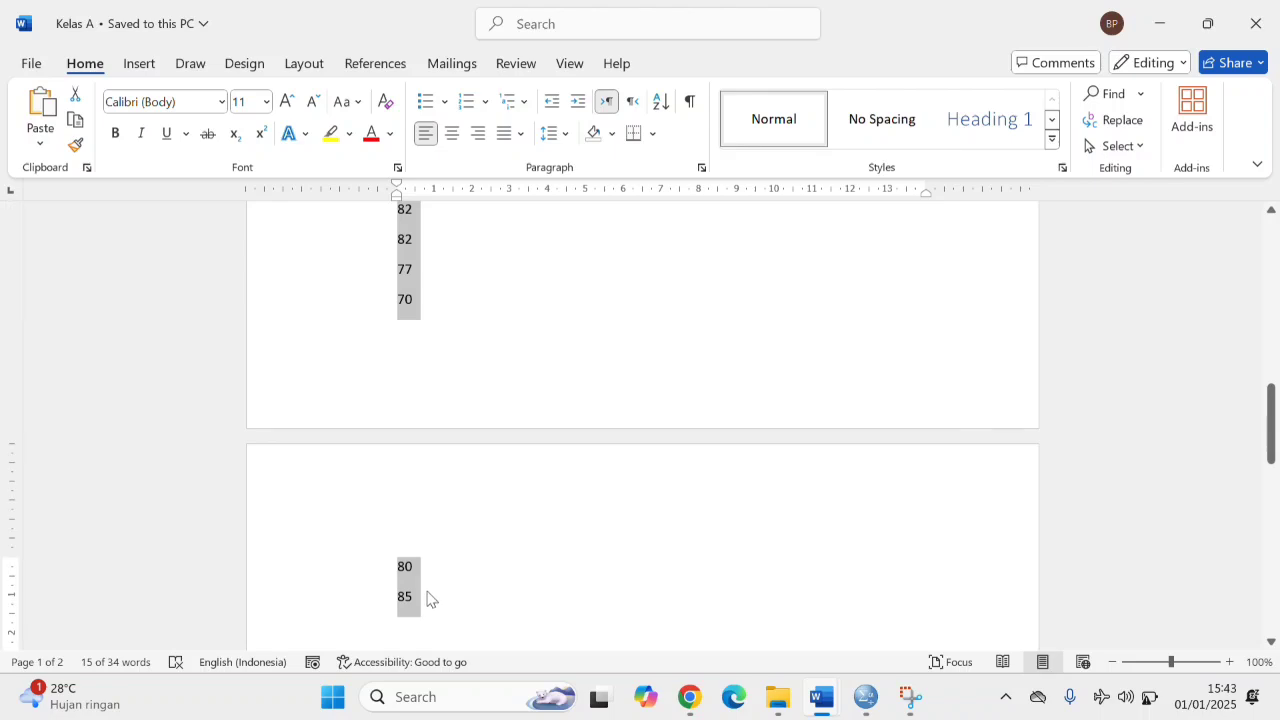
{"action": "mouse_move", "coordinate": [866, 697]}
{"action": "left_click", "coordinate": [846, 593]}
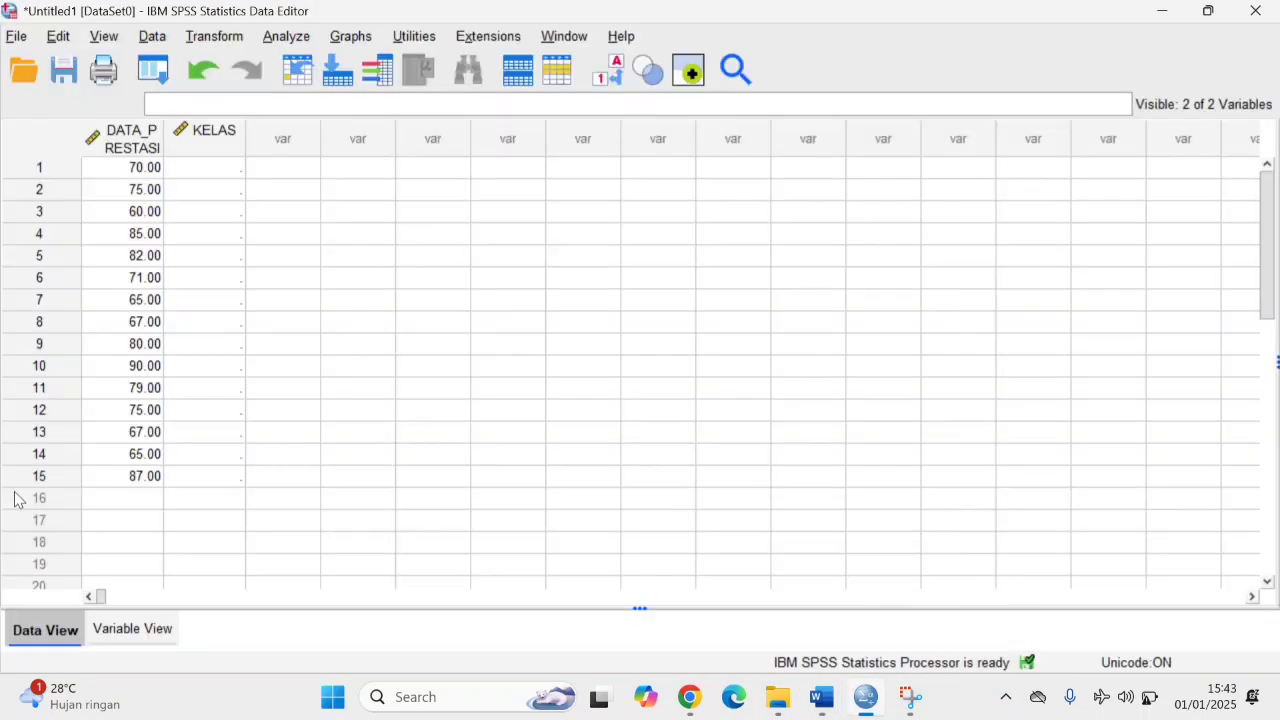
{"action": "left_click", "coordinate": [120, 498]}
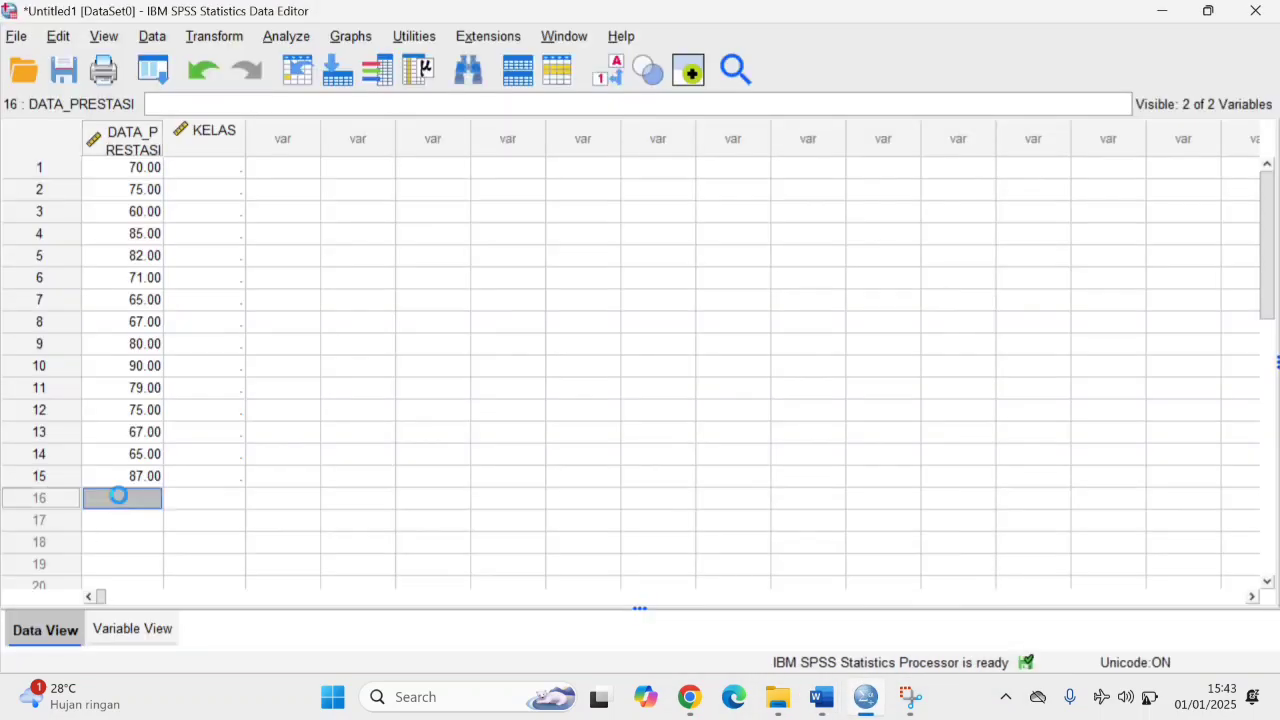
{"action": "key", "text": "ctrl+v"}
{"action": "scroll", "coordinate": [120, 498], "scroll_direction": "down", "scroll_amount": 4}
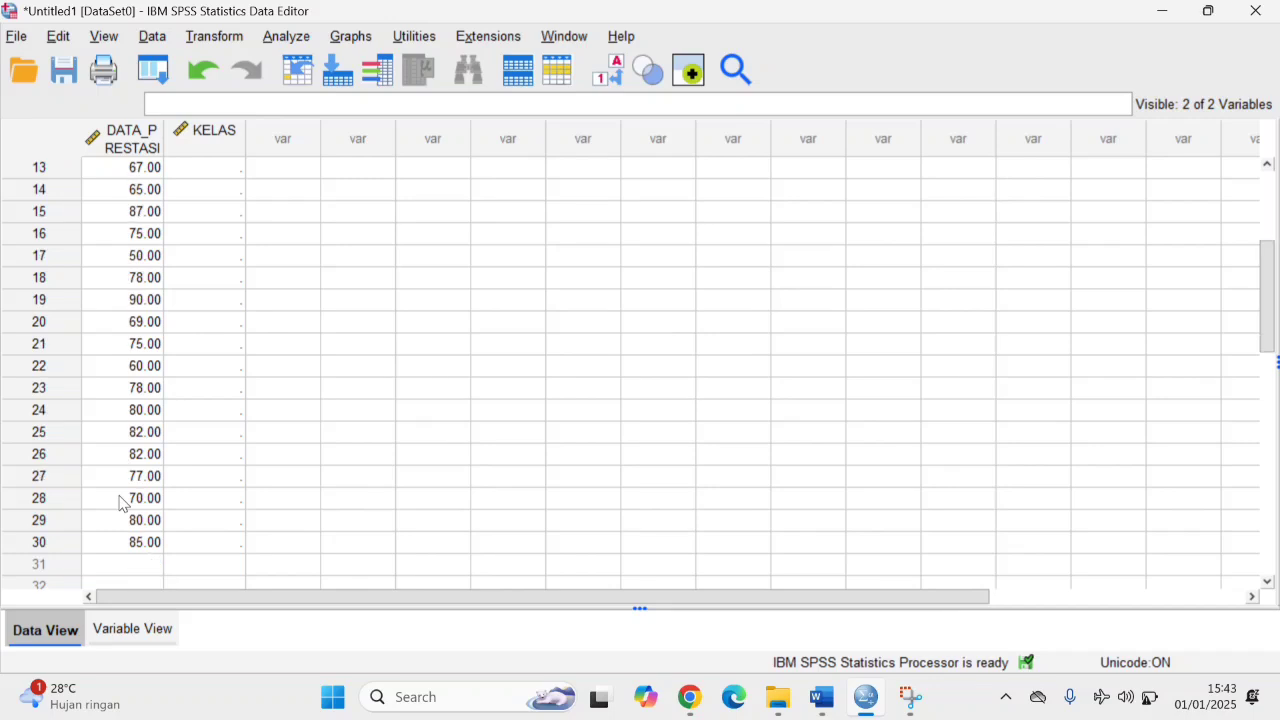
Enter the class code 1 in the KELAS column for rows 1 to 15.
{"action": "scroll", "coordinate": [122, 499], "scroll_direction": "up", "scroll_amount": 4}
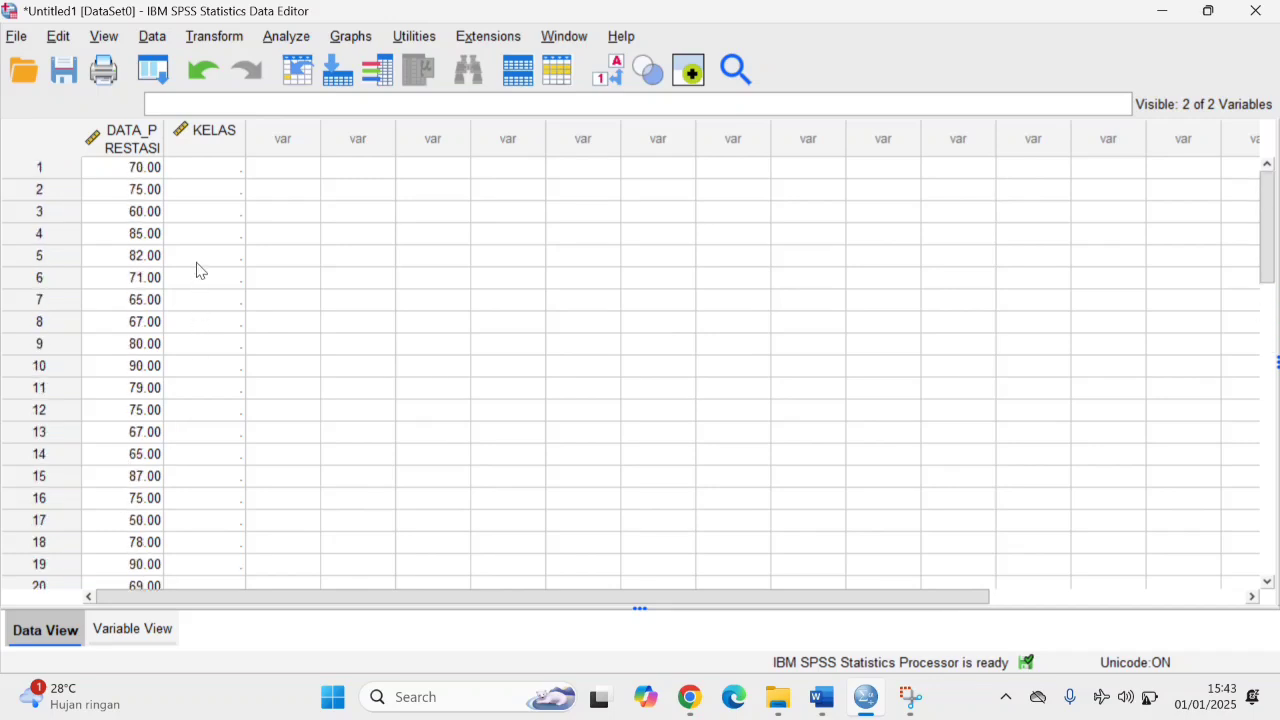
{"action": "left_click", "coordinate": [198, 178]}
{"action": "type", "text": "1"}
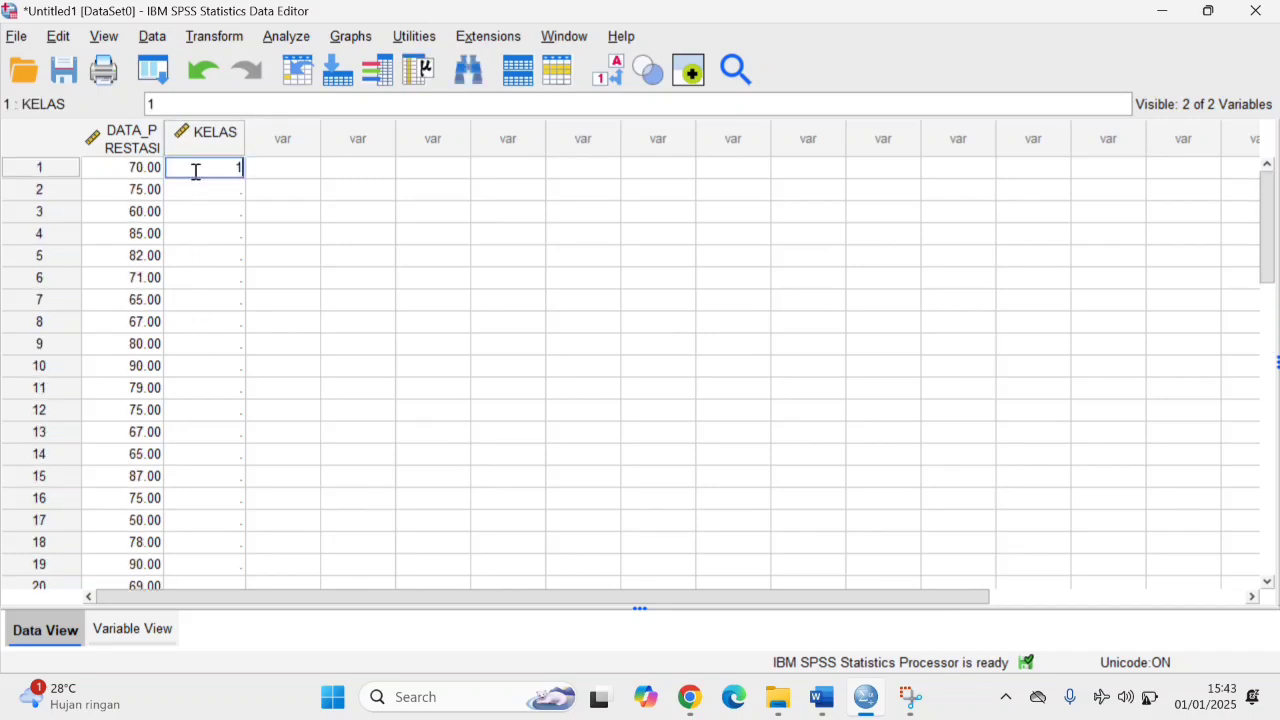
{"action": "left_click", "coordinate": [206, 196]}
{"action": "type", "text": "1"}
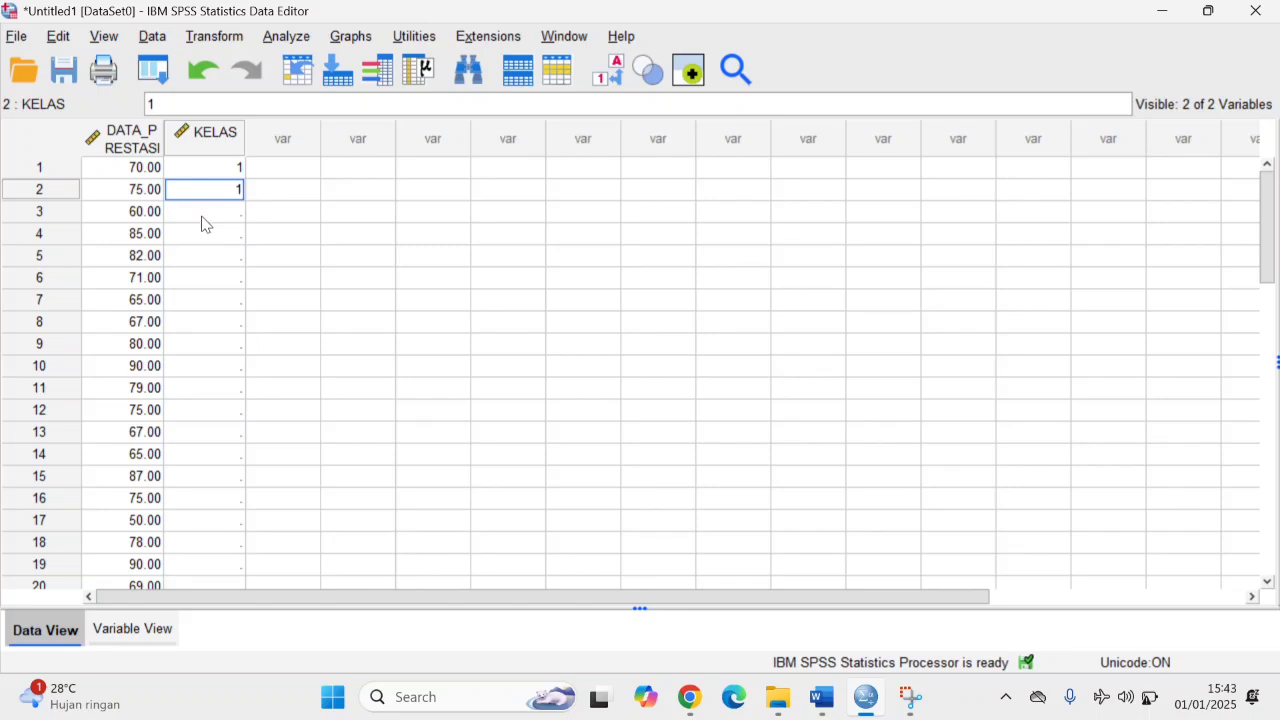
{"action": "left_click", "coordinate": [202, 216]}
{"action": "type", "text": "1"}
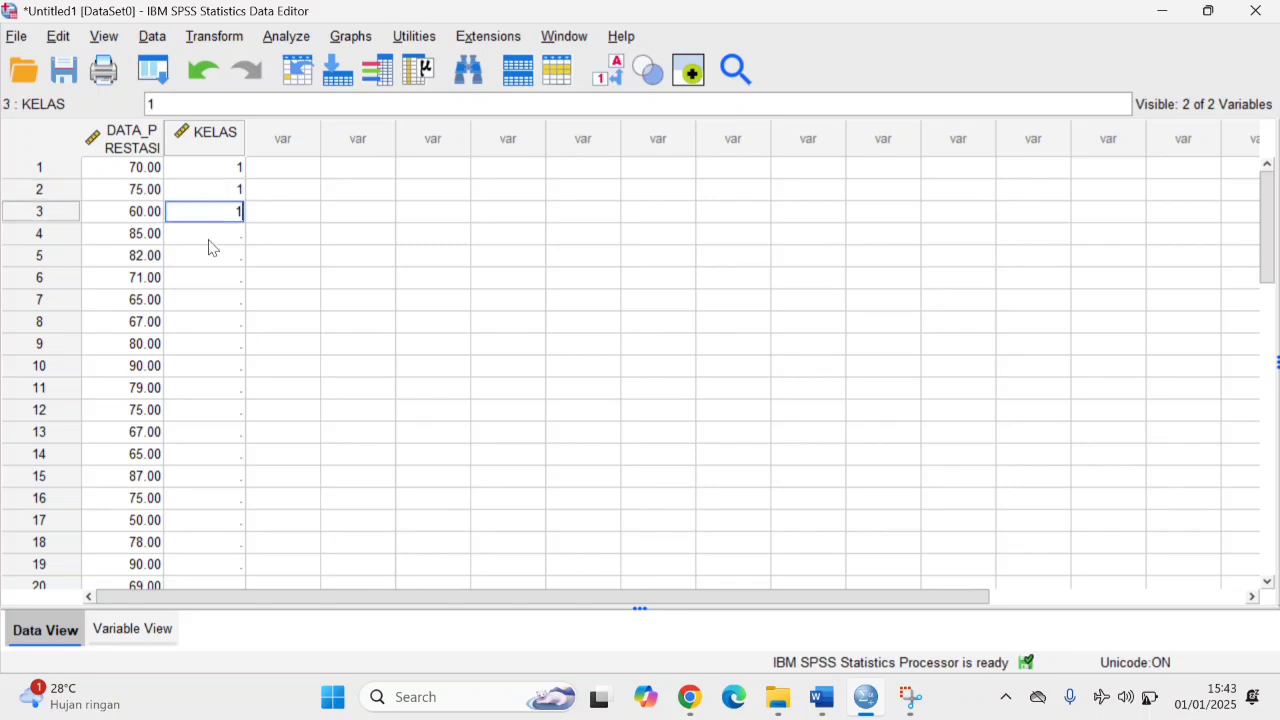
{"action": "left_click", "coordinate": [208, 237]}
{"action": "type", "text": "1"}
{"action": "left_click", "coordinate": [211, 260]}
{"action": "type", "text": "1"}
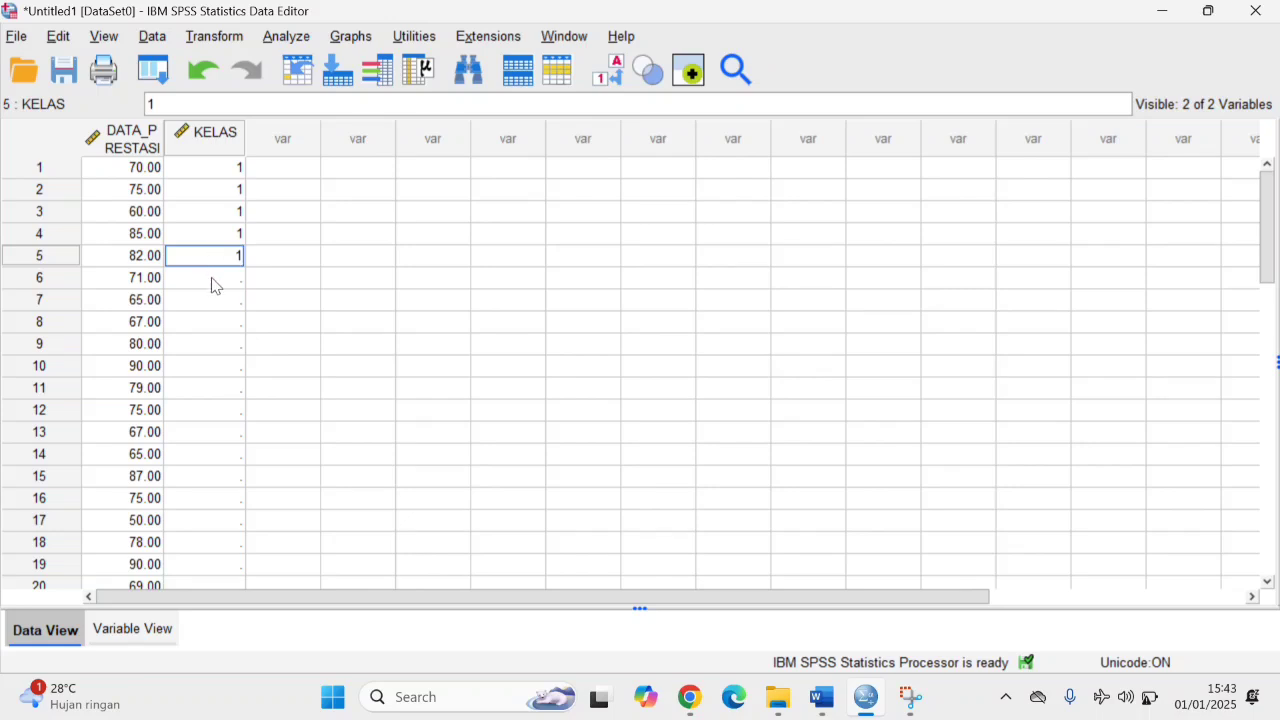
{"action": "left_click", "coordinate": [215, 284]}
{"action": "type", "text": "1"}
{"action": "left_click", "coordinate": [220, 306]}
{"action": "type", "text": "1"}
{"action": "left_click", "coordinate": [222, 325]}
{"action": "type", "text": "1"}
{"action": "left_click", "coordinate": [221, 340]}
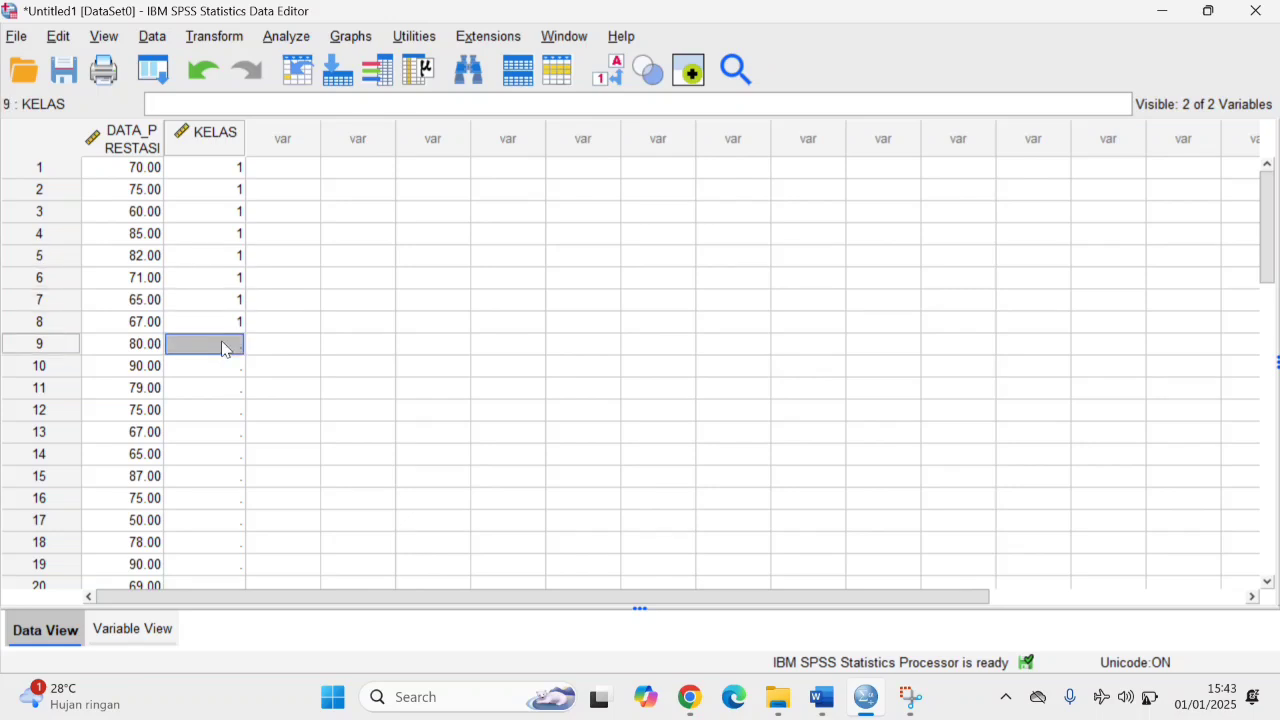
{"action": "type", "text": "1"}
{"action": "left_click", "coordinate": [224, 365]}
{"action": "type", "text": "1"}
{"action": "left_click", "coordinate": [225, 388]}
{"action": "type", "text": "1"}
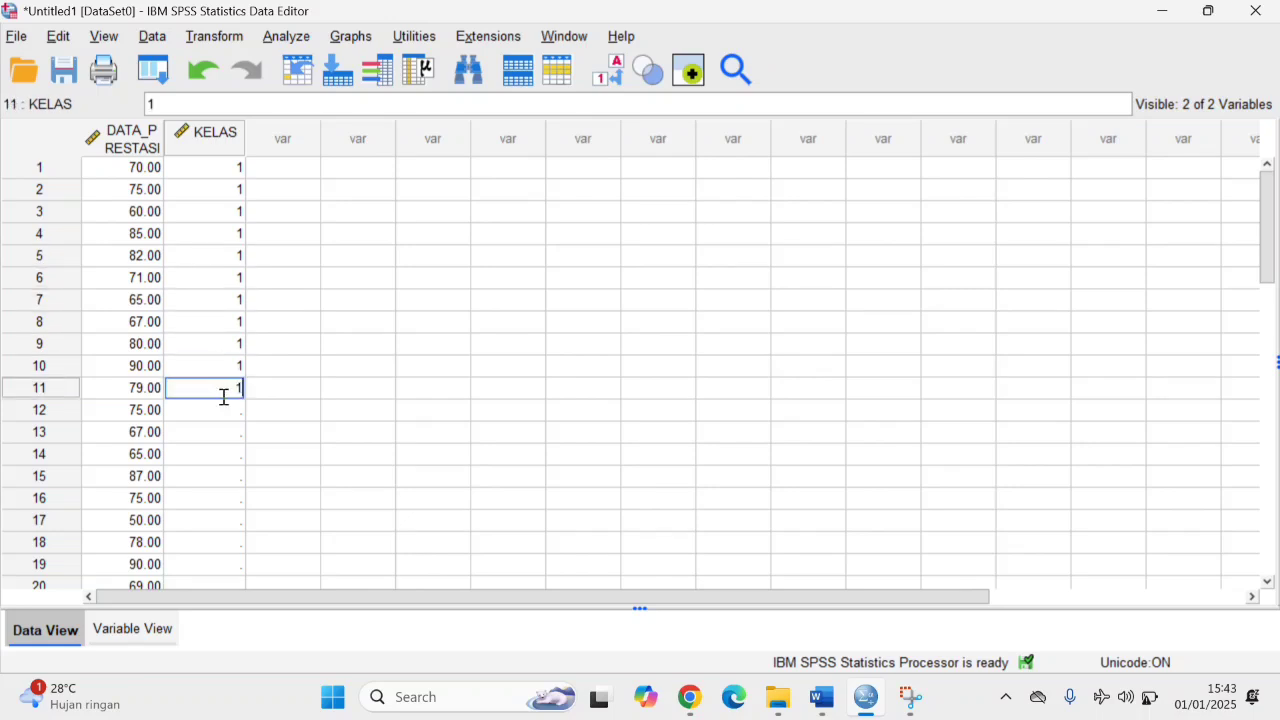
{"action": "left_click", "coordinate": [224, 410]}
{"action": "type", "text": "1"}
{"action": "left_click", "coordinate": [228, 432]}
{"action": "type", "text": "1"}
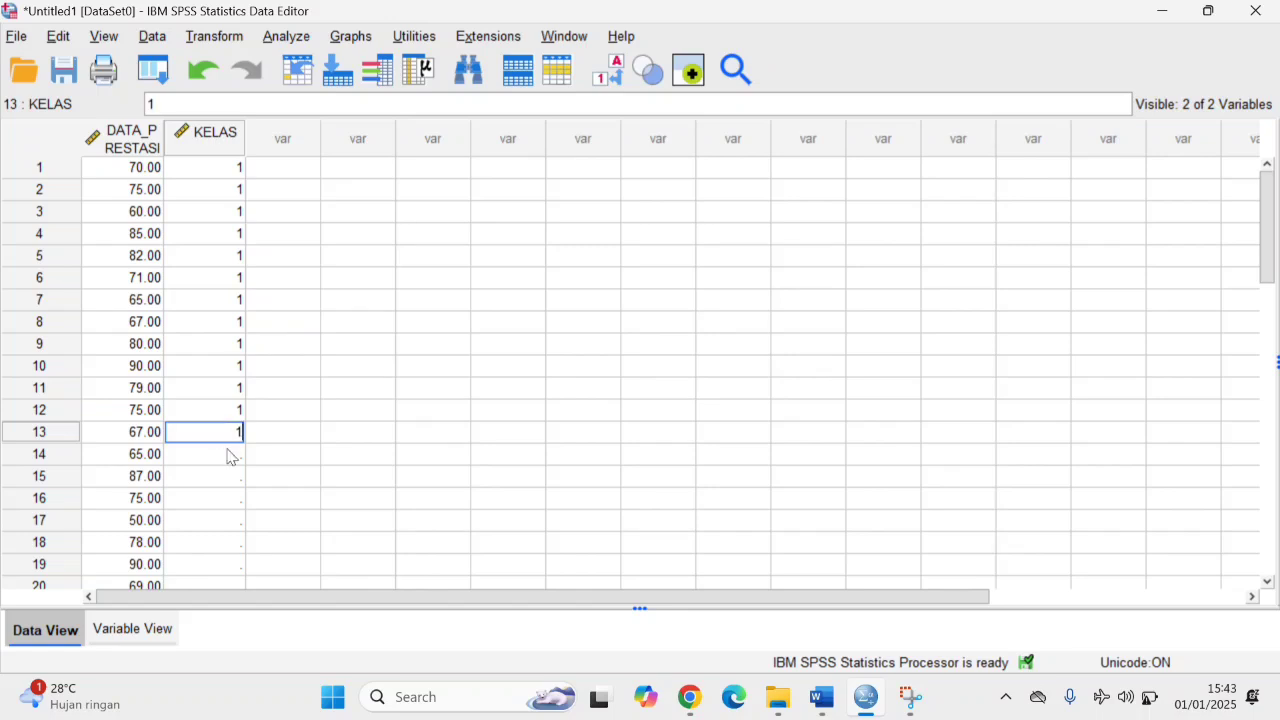
{"action": "left_click", "coordinate": [230, 455]}
{"action": "type", "text": "1"}
{"action": "left_click", "coordinate": [235, 477]}
{"action": "scroll", "coordinate": [237, 480], "scroll_direction": "down", "scroll_amount": 2}
{"action": "type", "text": "1"}
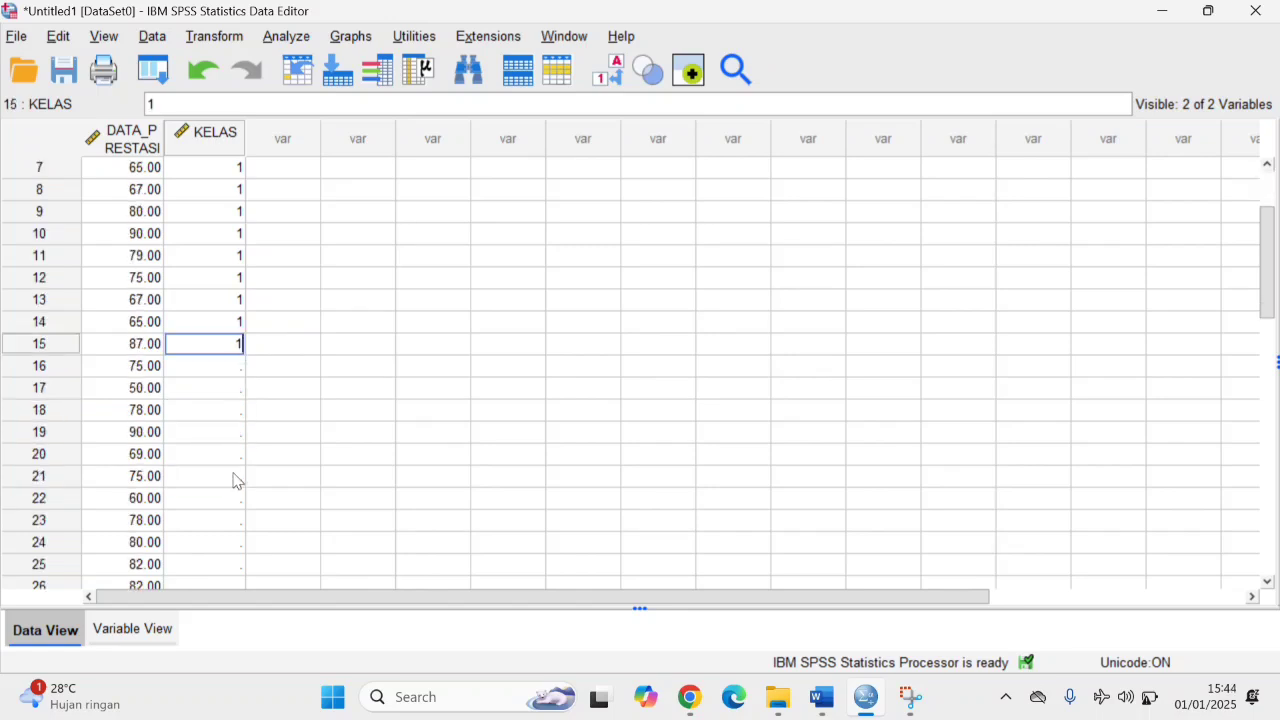
Enter the class code 2 in the KELAS column for rows 16 to 30.
{"action": "left_click", "coordinate": [227, 367]}
{"action": "type", "text": "2"}
{"action": "left_click", "coordinate": [227, 398]}
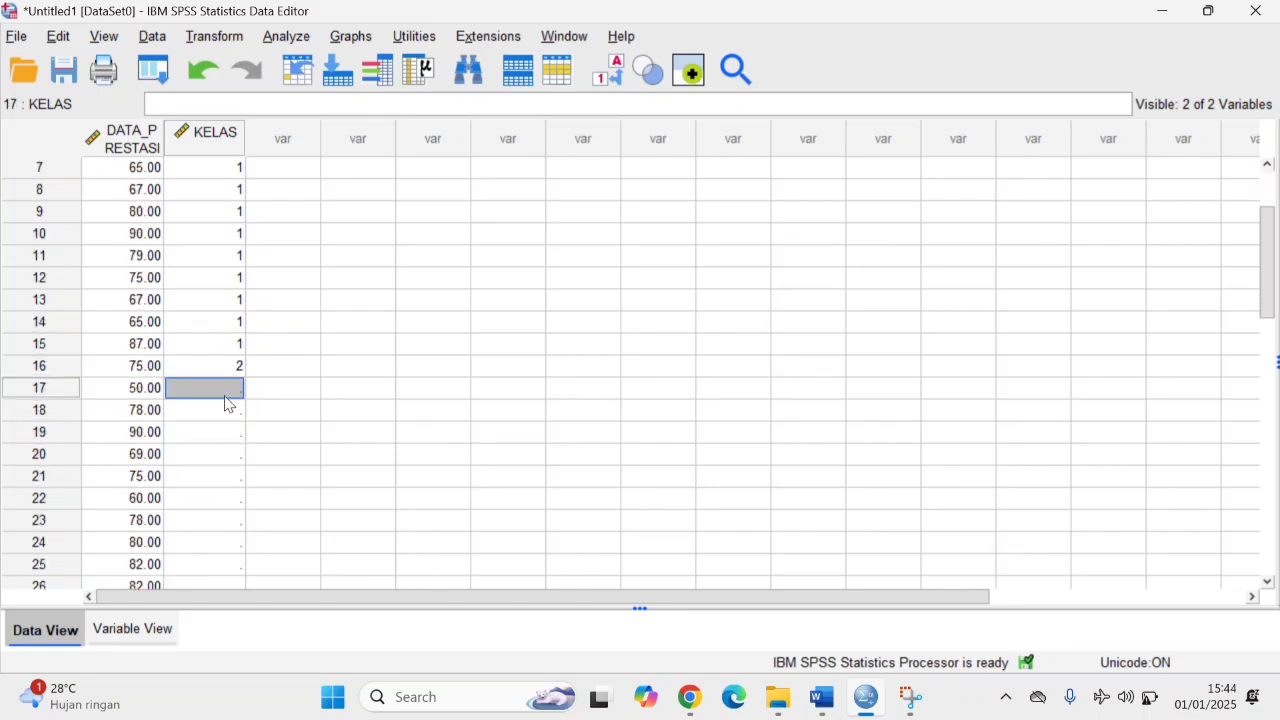
{"action": "type", "text": "2"}
{"action": "left_click", "coordinate": [229, 414]}
{"action": "type", "text": "2"}
{"action": "left_click", "coordinate": [236, 433]}
{"action": "type", "text": "2"}
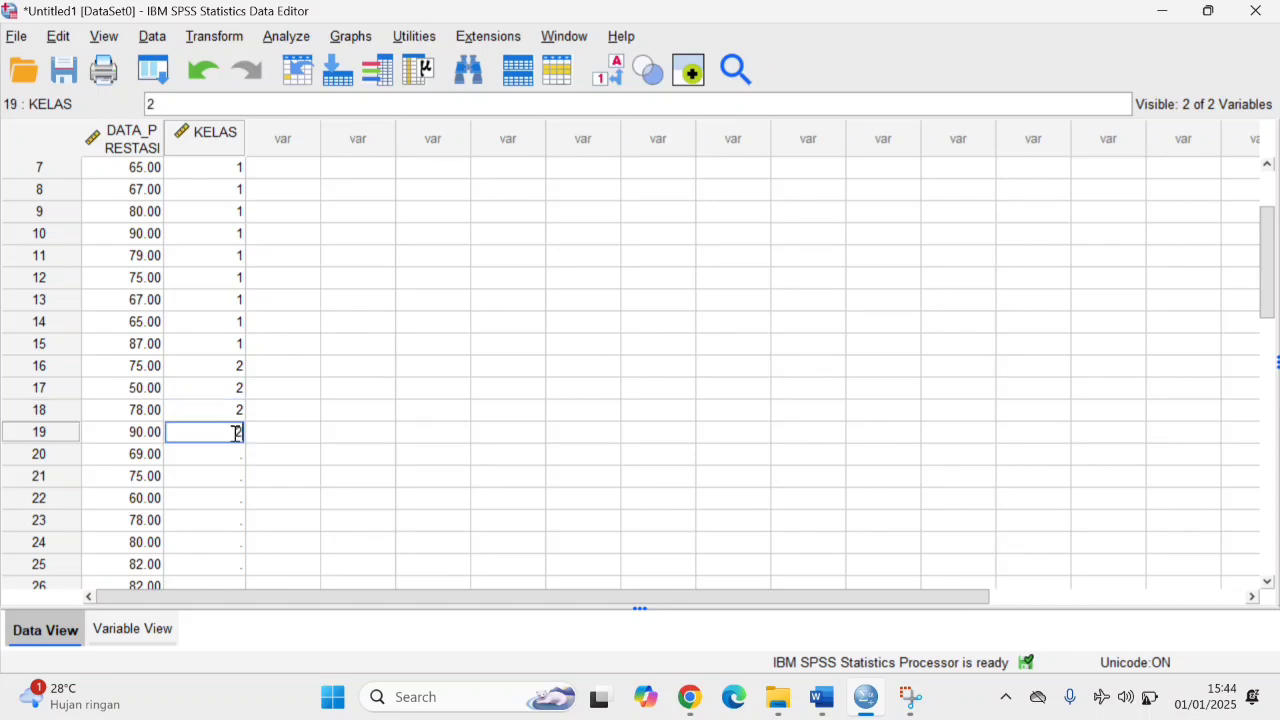
{"action": "left_click", "coordinate": [238, 452]}
{"action": "type", "text": "2"}
{"action": "left_click", "coordinate": [234, 479]}
{"action": "type", "text": "2"}
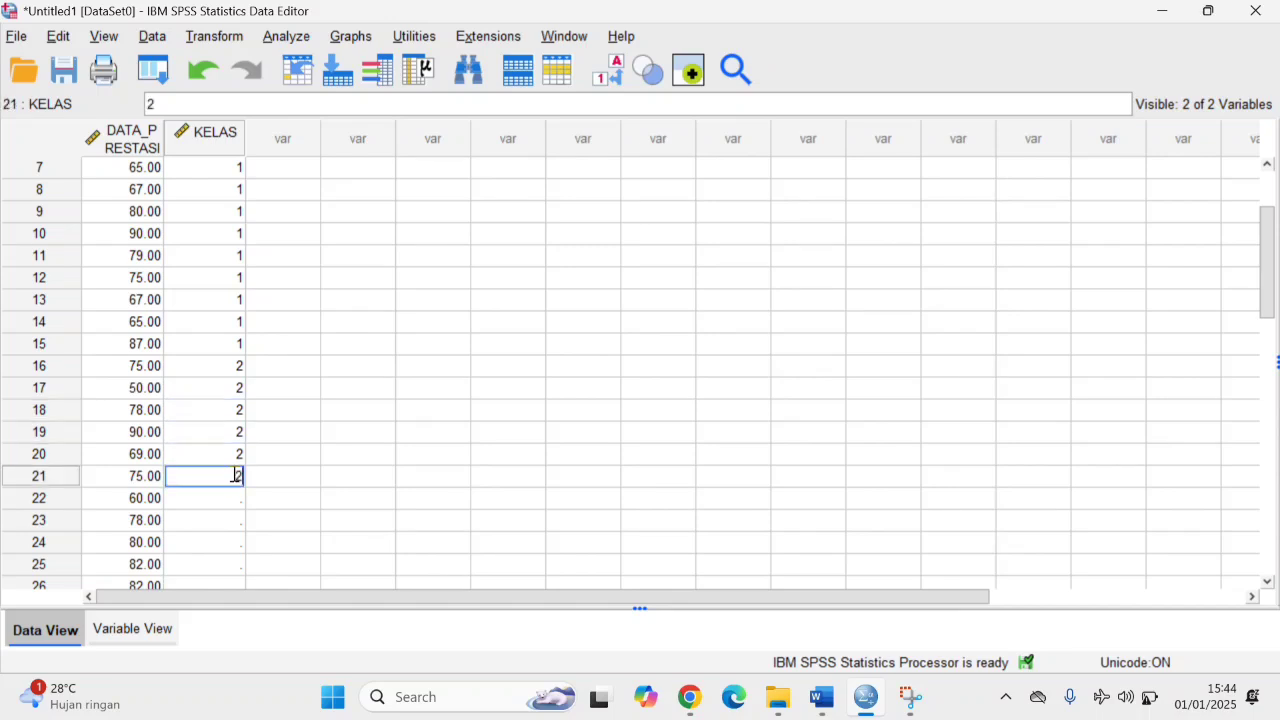
{"action": "scroll", "coordinate": [235, 478], "scroll_direction": "down", "scroll_amount": 1}
{"action": "left_click", "coordinate": [232, 433]}
{"action": "type", "text": "2"}
{"action": "left_click", "coordinate": [233, 458]}
{"action": "type", "text": "2"}
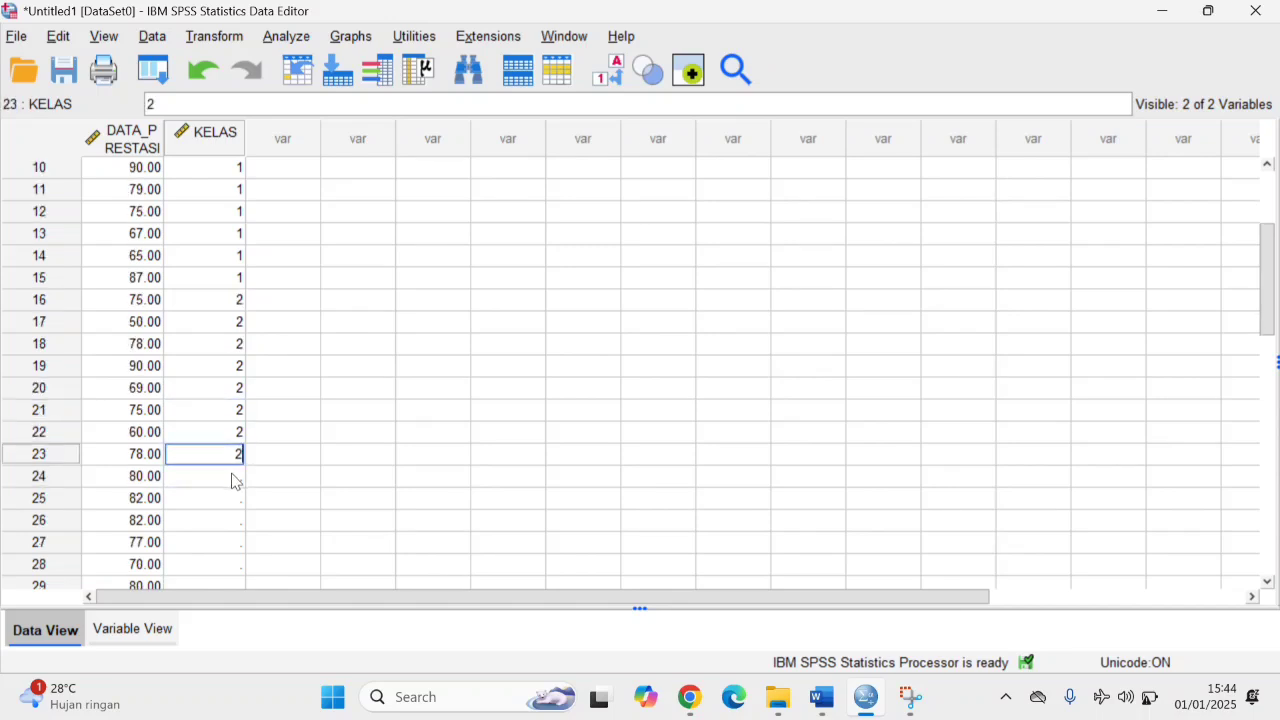
{"action": "left_click", "coordinate": [234, 479]}
{"action": "type", "text": "2"}
{"action": "scroll", "coordinate": [234, 480], "scroll_direction": "down", "scroll_amount": 1}
{"action": "scroll", "coordinate": [234, 440], "scroll_direction": "down", "scroll_amount": 1}
{"action": "left_click", "coordinate": [232, 373]}
{"action": "type", "text": "2"}
{"action": "left_click", "coordinate": [234, 394]}
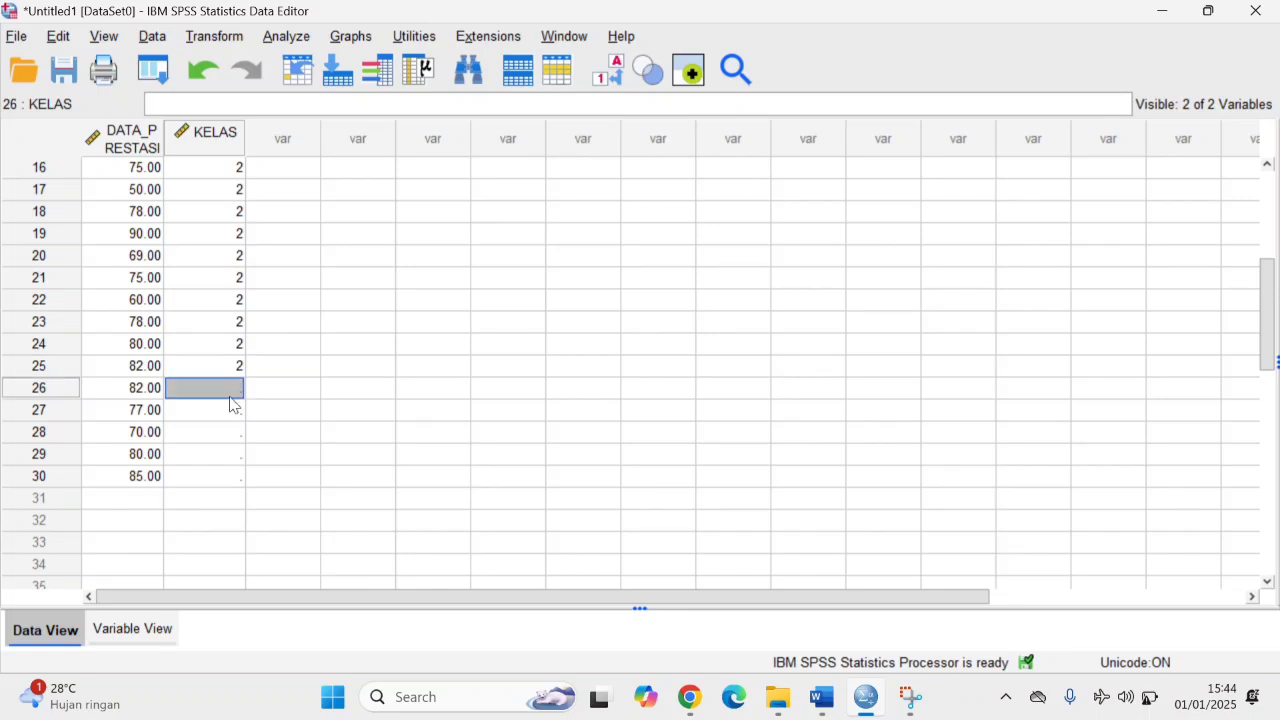
{"action": "type", "text": "2"}
{"action": "left_click", "coordinate": [235, 413]}
{"action": "type", "text": "2"}
{"action": "left_click", "coordinate": [230, 434]}
{"action": "type", "text": "2"}
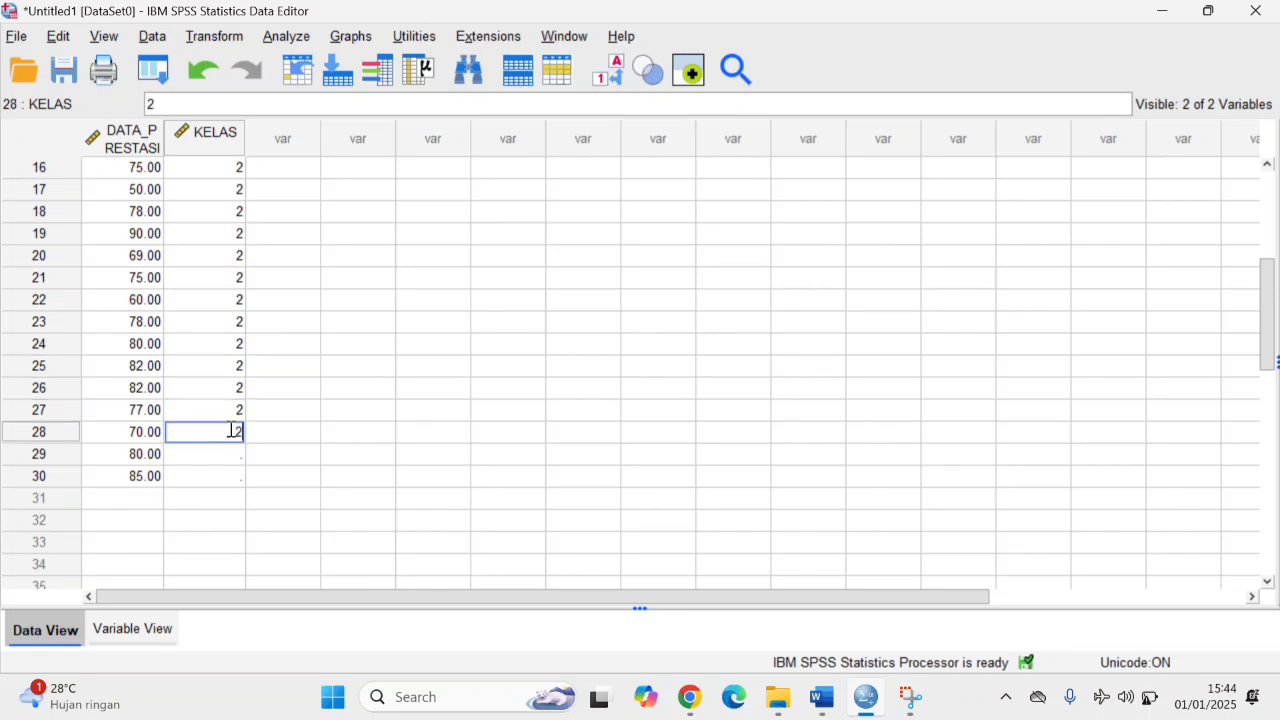
{"action": "left_click", "coordinate": [231, 456]}
{"action": "type", "text": "2"}
{"action": "left_click", "coordinate": [225, 479]}
{"action": "type", "text": "2"}
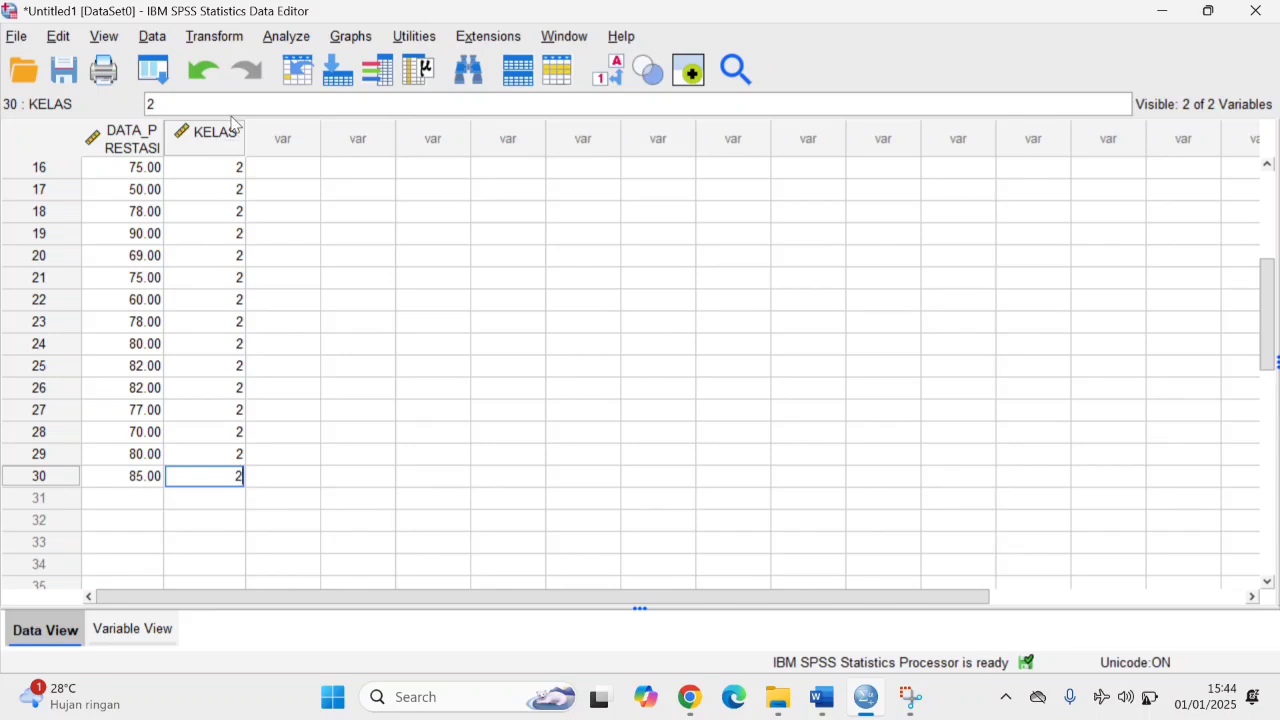
Set up a One-Way ANOVA with DATA_PRESTASI as the dependent variable and KELAS as the factor.
{"action": "left_click", "coordinate": [289, 42]}
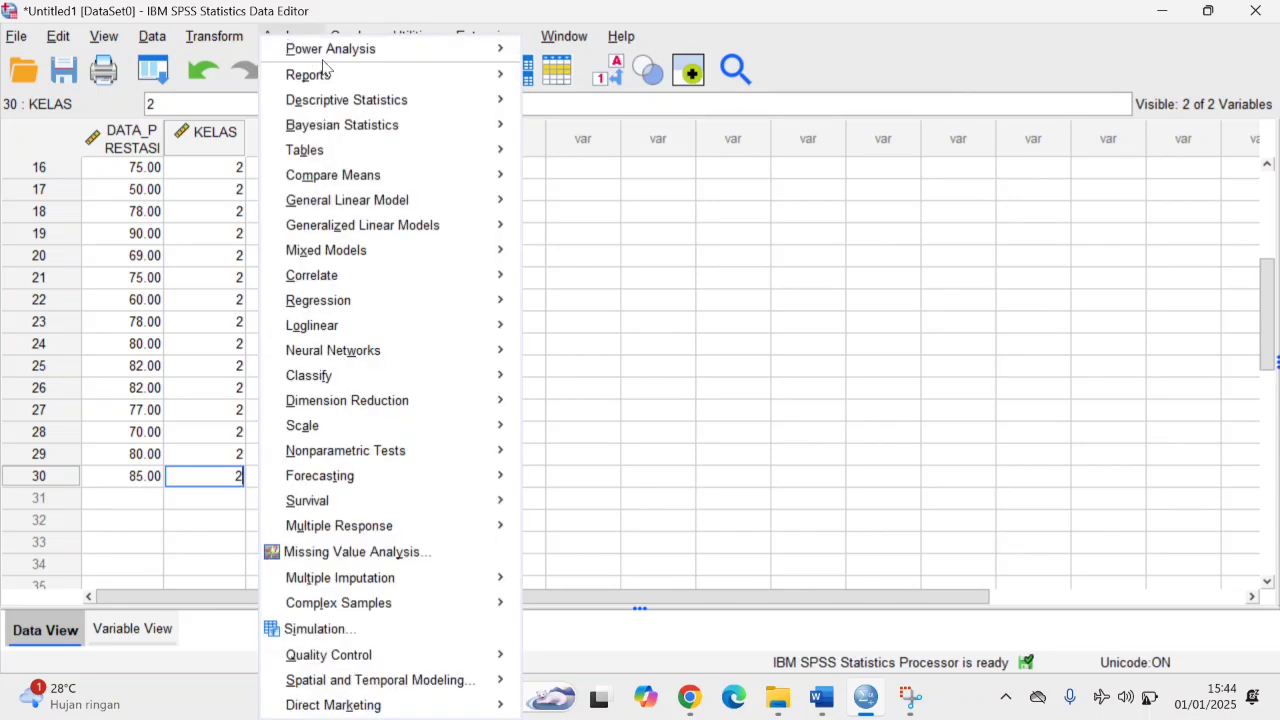
{"action": "mouse_move", "coordinate": [380, 178]}
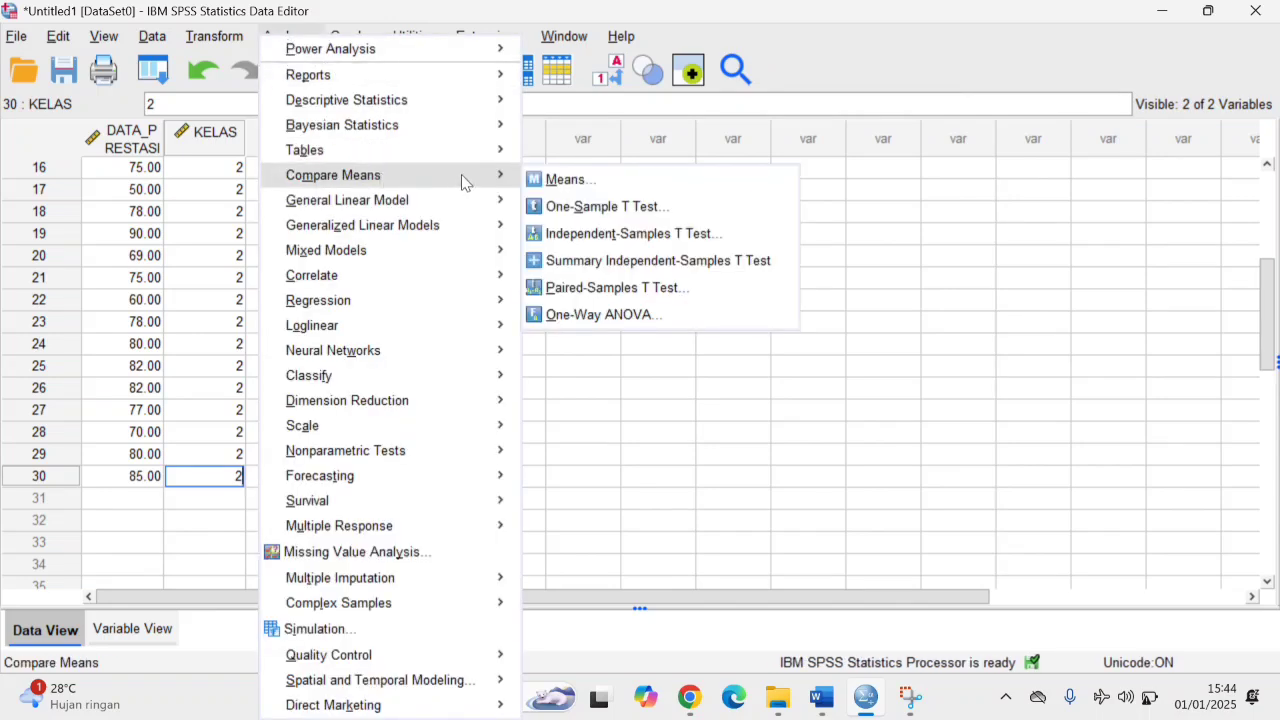
{"action": "left_click", "coordinate": [604, 314]}
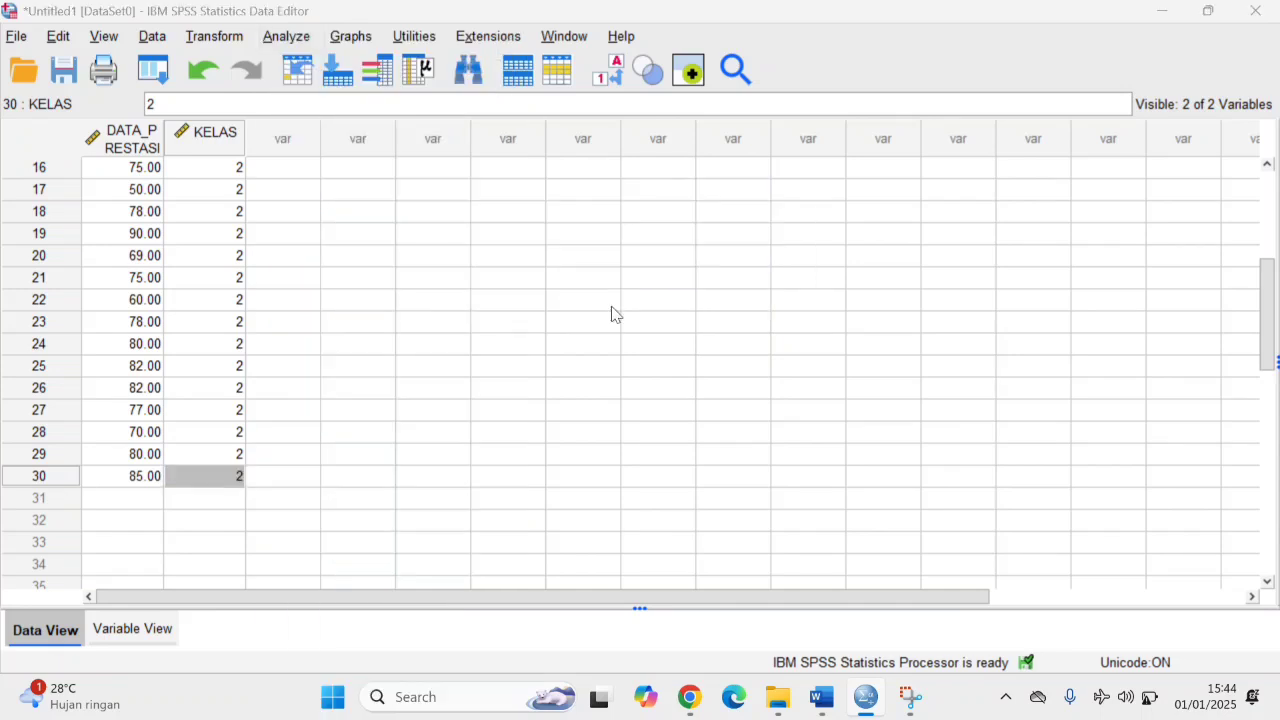
{"action": "left_click", "coordinate": [453, 229]}
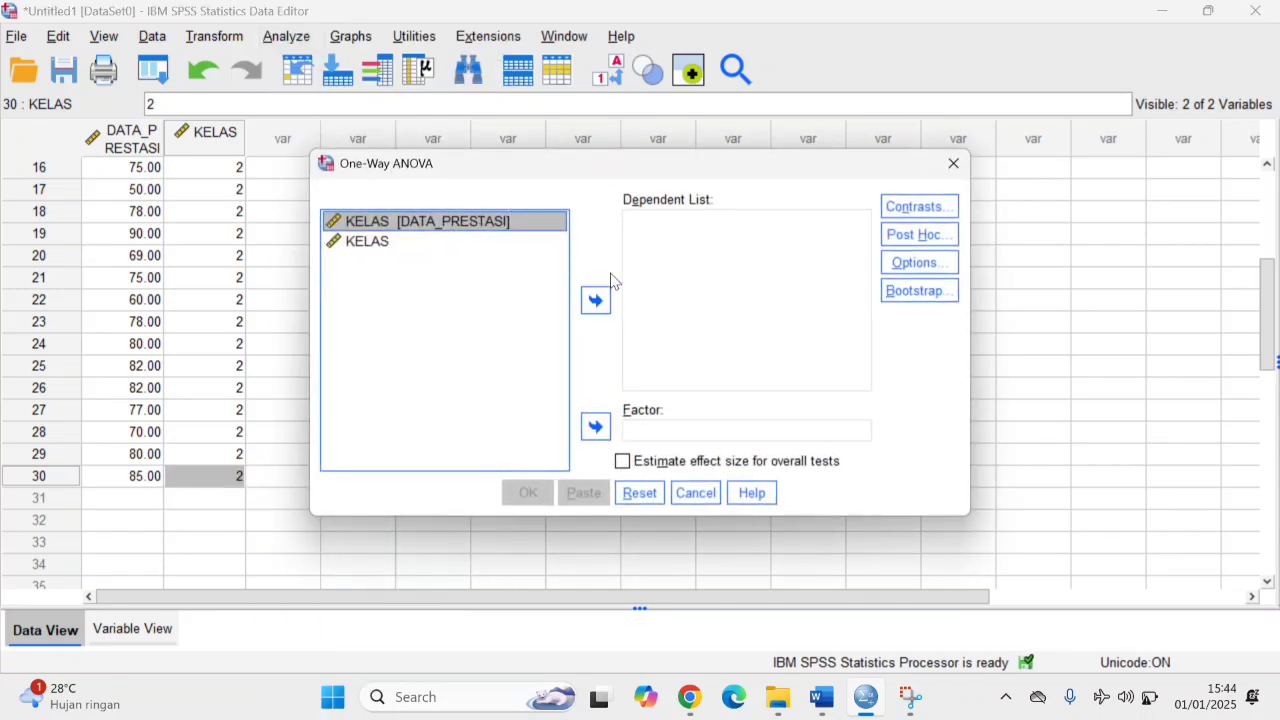
{"action": "left_click", "coordinate": [590, 300]}
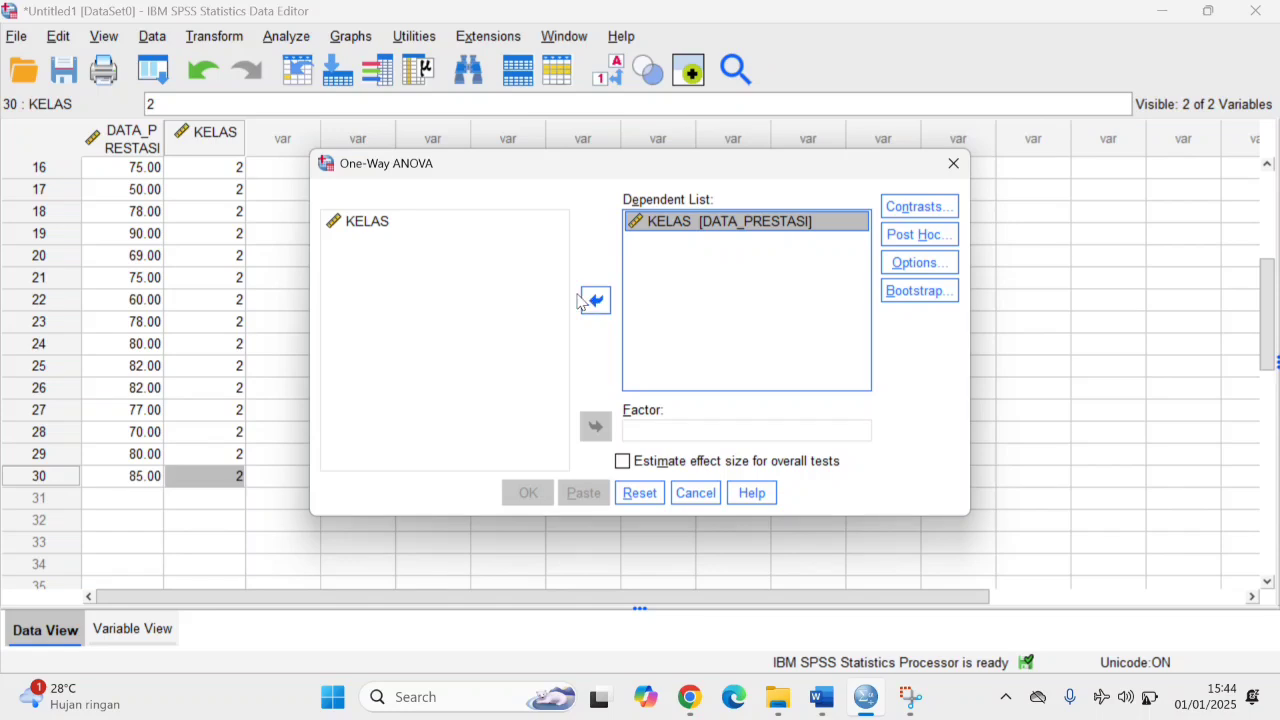
{"action": "left_click", "coordinate": [367, 226]}
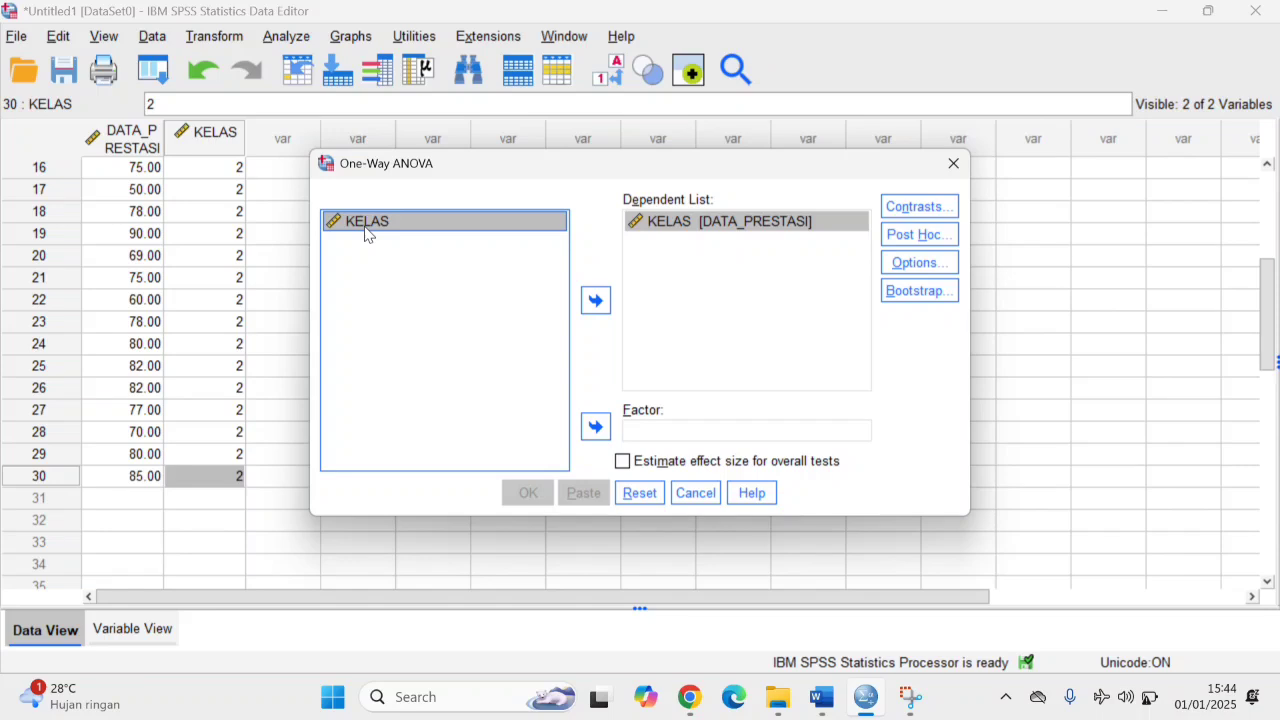
{"action": "left_click", "coordinate": [597, 432]}
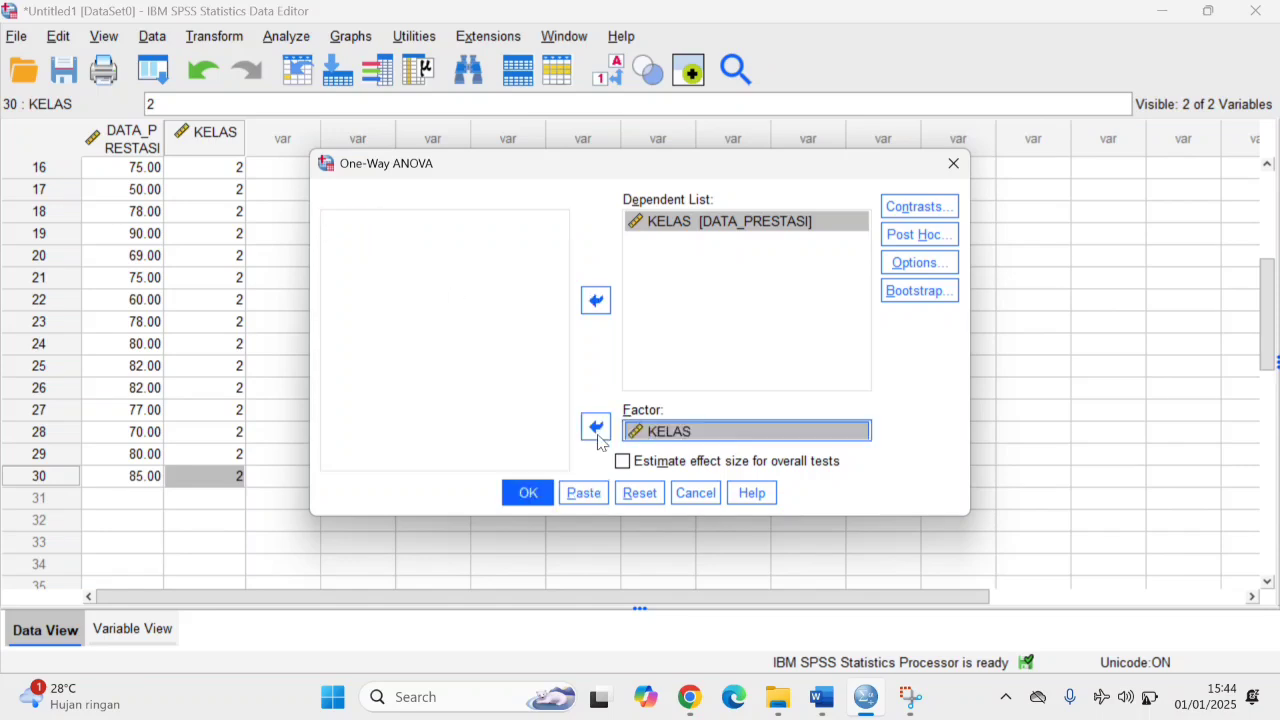
Include the homogeneity of variance test in the One-Way ANOVA options and run the analysis.
{"action": "left_click", "coordinate": [921, 272]}
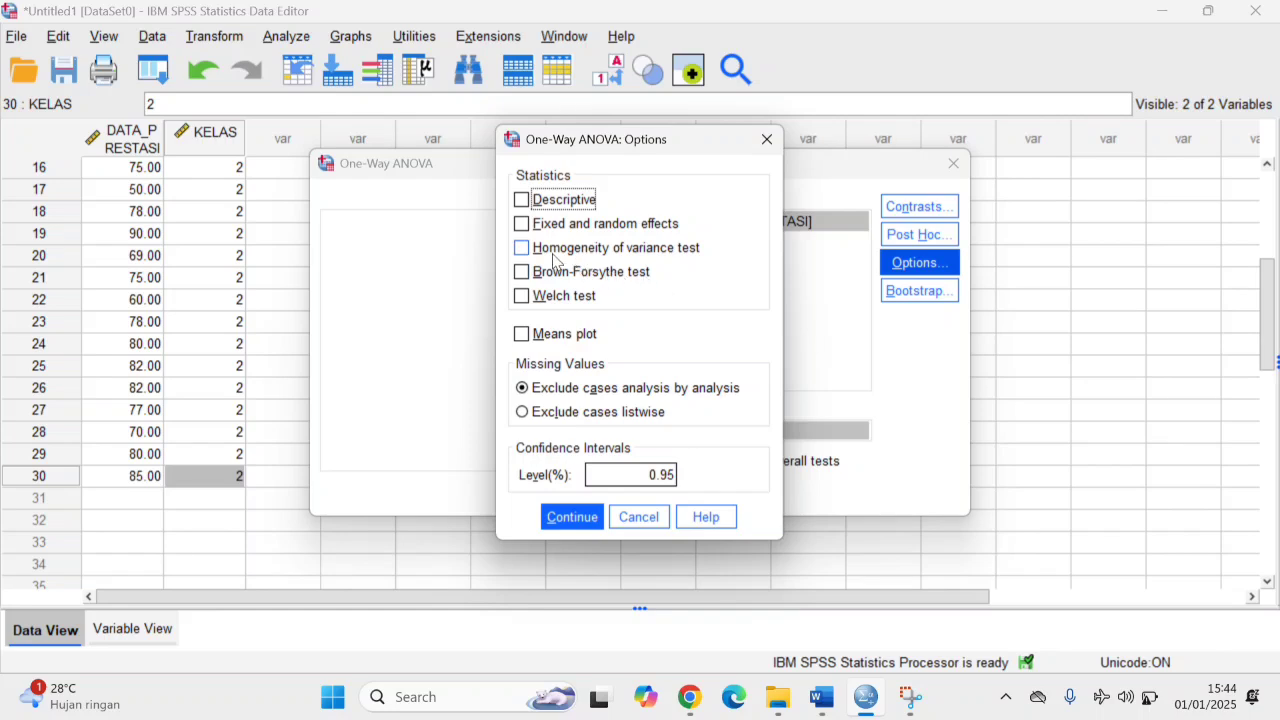
{"action": "left_click", "coordinate": [523, 249]}
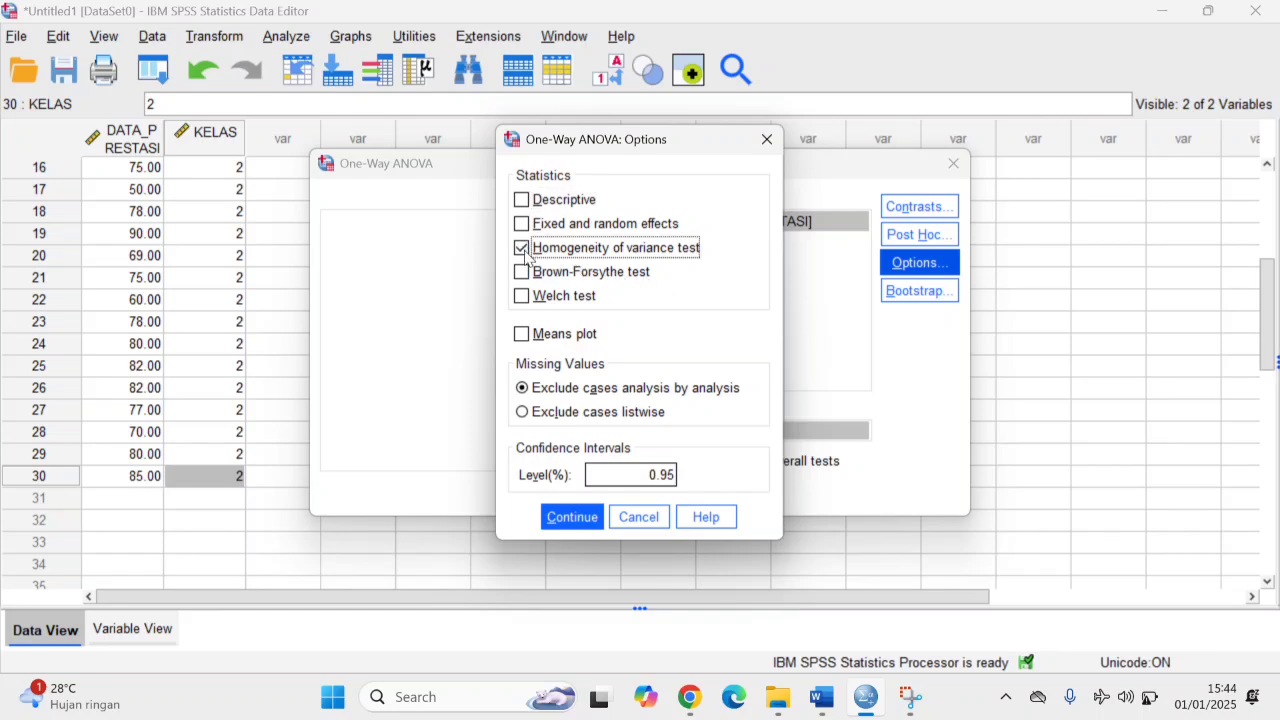
{"action": "left_click", "coordinate": [563, 522]}
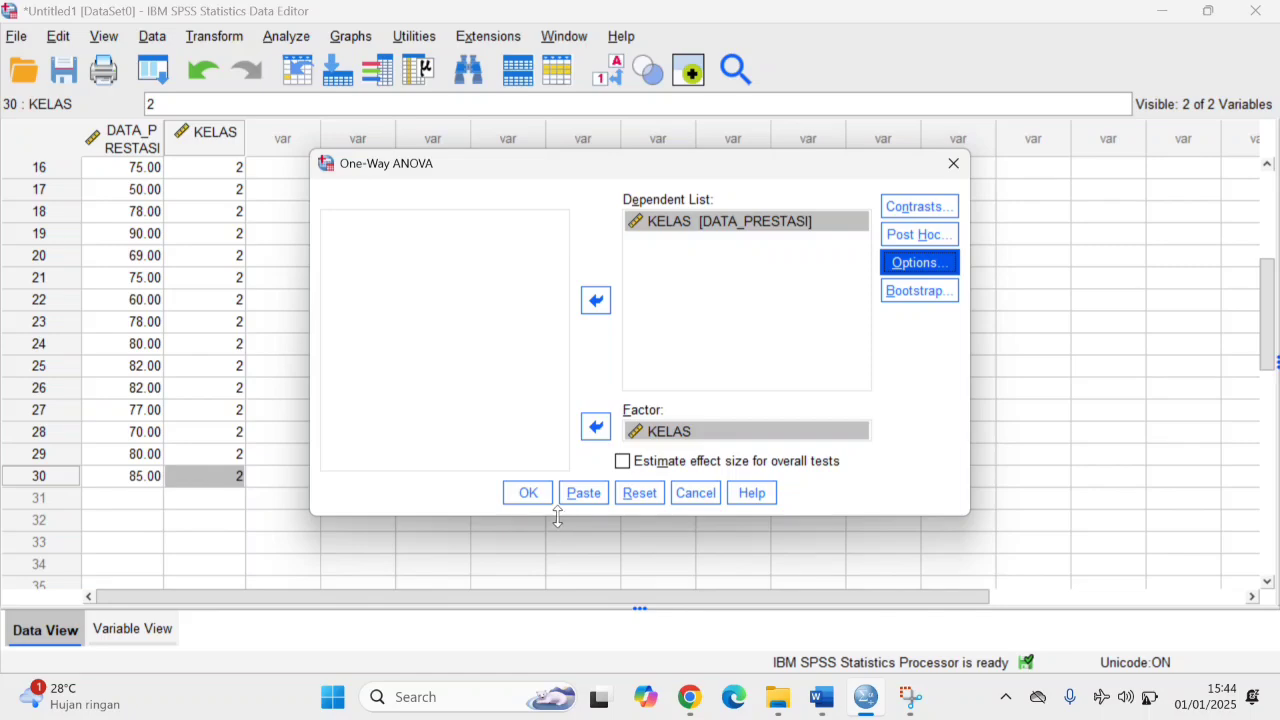
{"action": "left_click", "coordinate": [527, 493]}
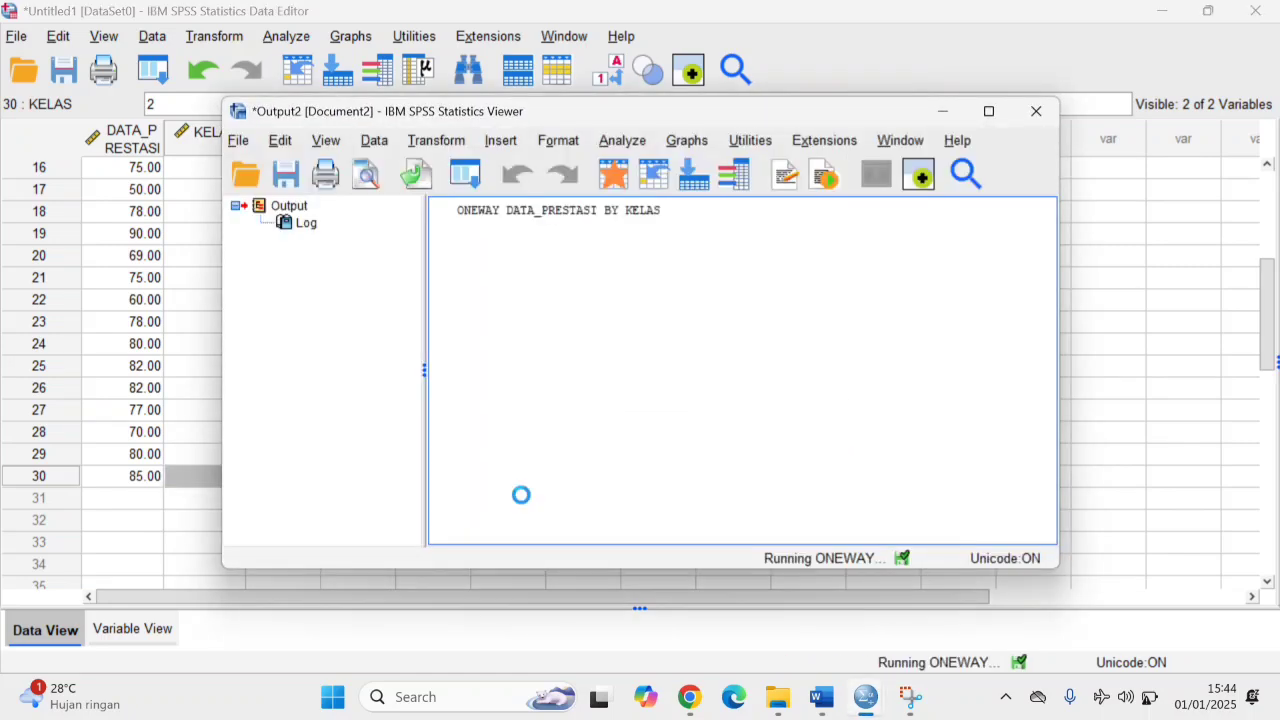
Examine the Tests of Homogeneity of Variances table, and switch to the Word document UJI NORMALITAS MENGGUNAKAN SPSS for the decision guidelines.
{"action": "left_click", "coordinate": [567, 452]}
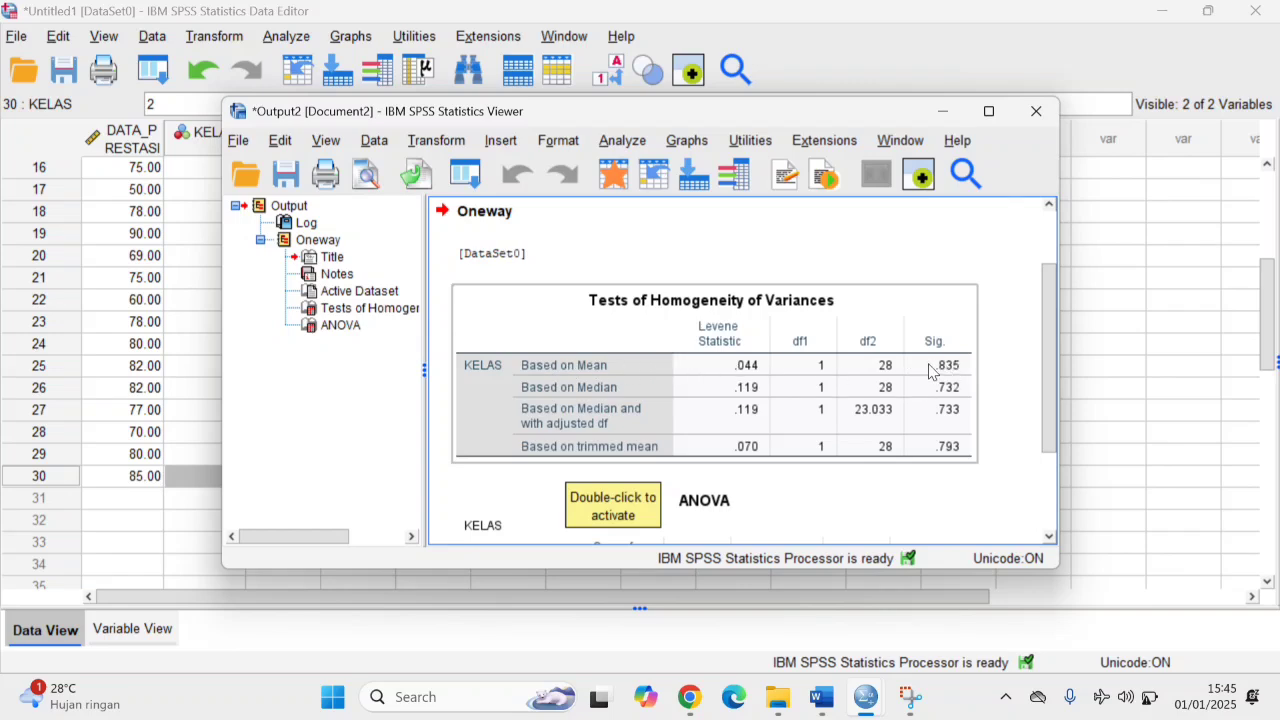
{"action": "left_click", "coordinate": [822, 697]}
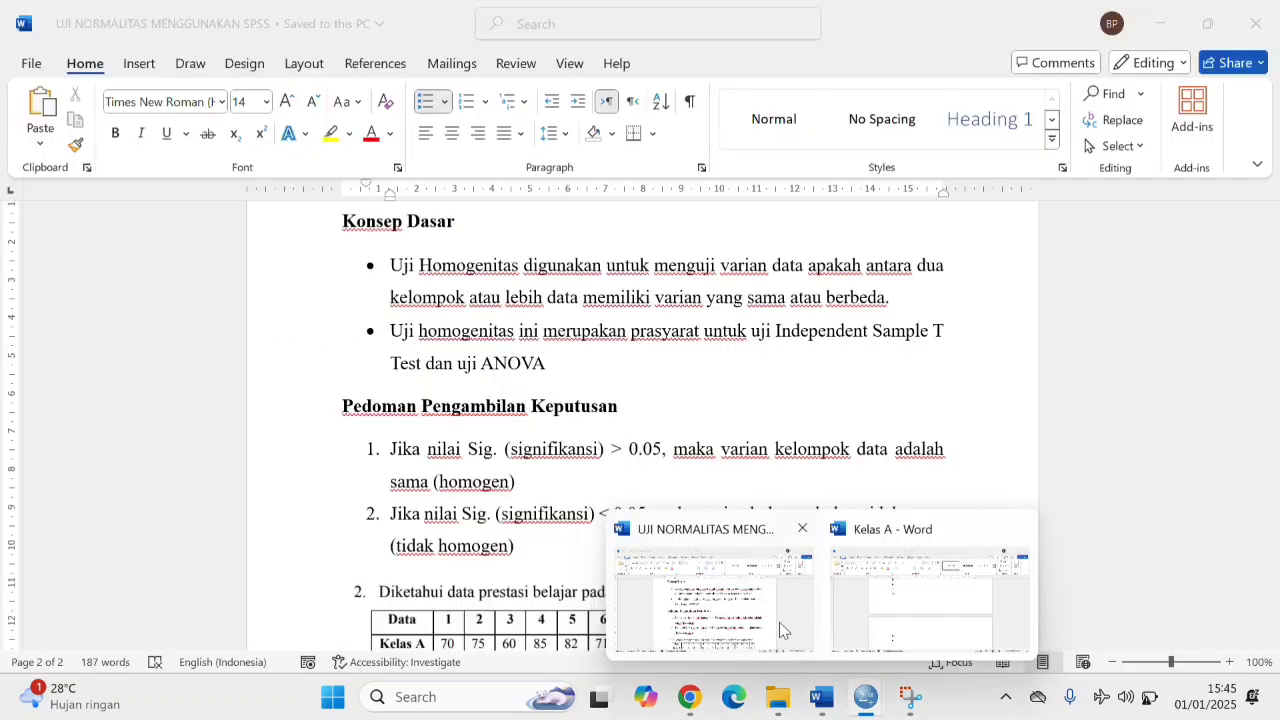